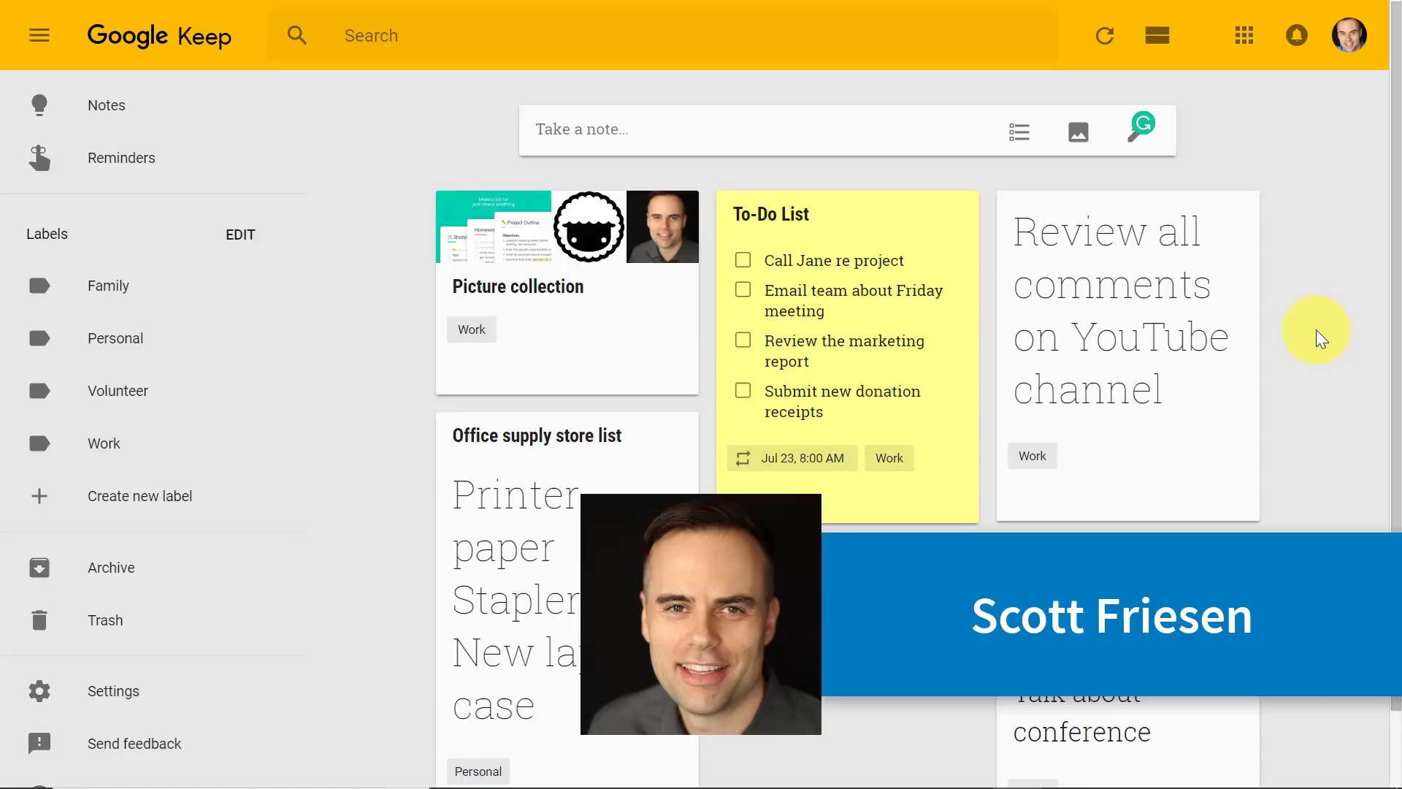
Browse the notes, filtering by the Work and Family labels, then return to all notes.
mouse_move(535, 352)
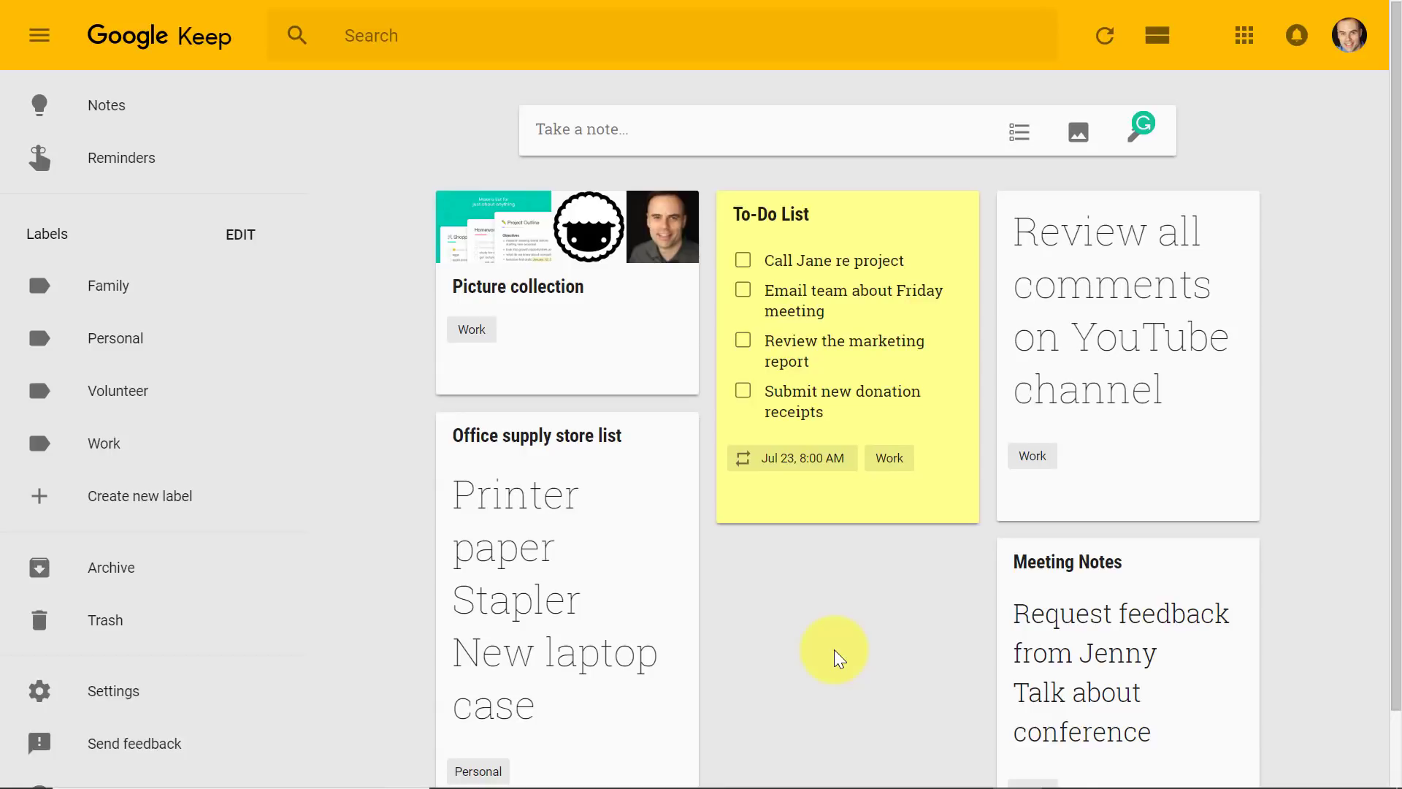
scroll(831, 651, down, 1)
scroll(827, 650, up, 1)
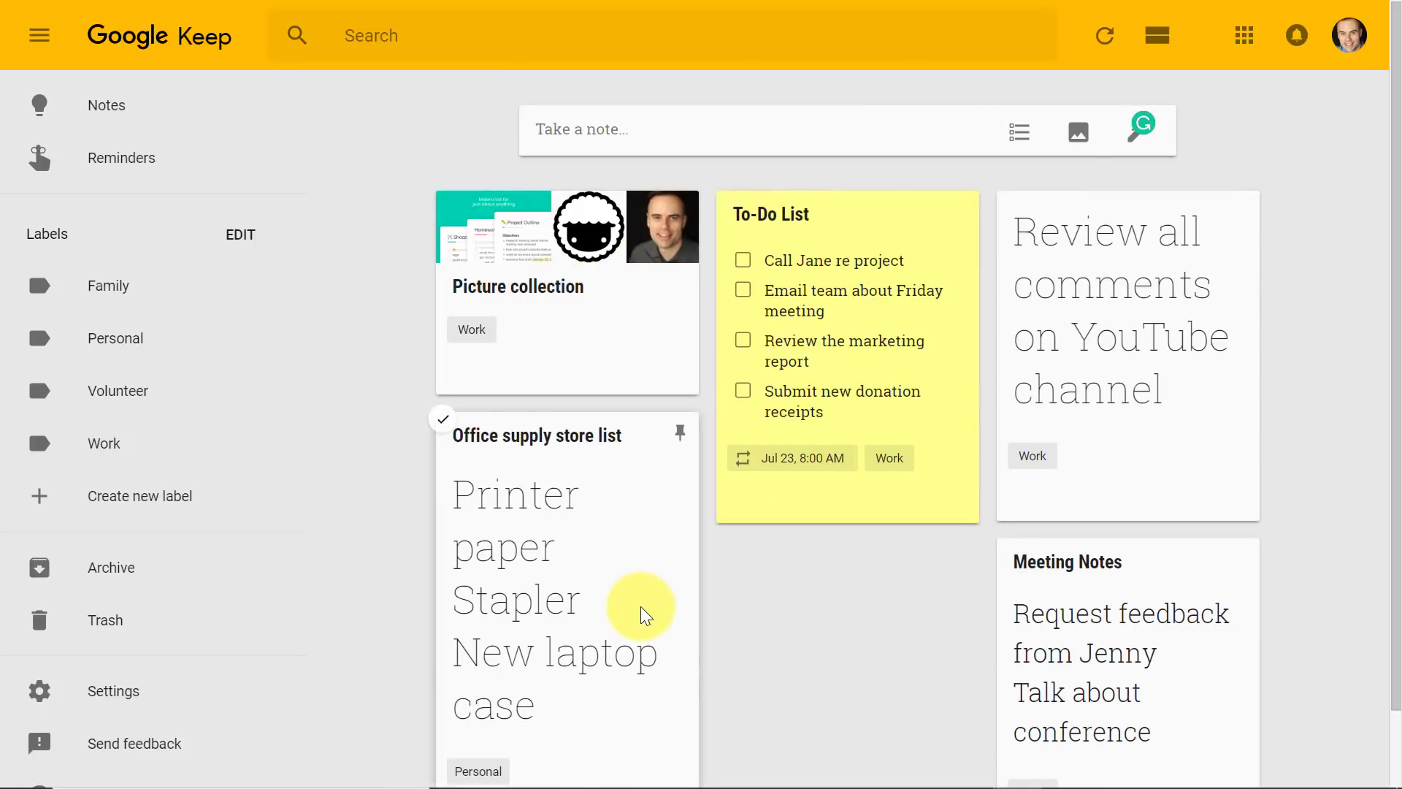
scroll(840, 542, down, 1)
scroll(816, 584, up, 1)
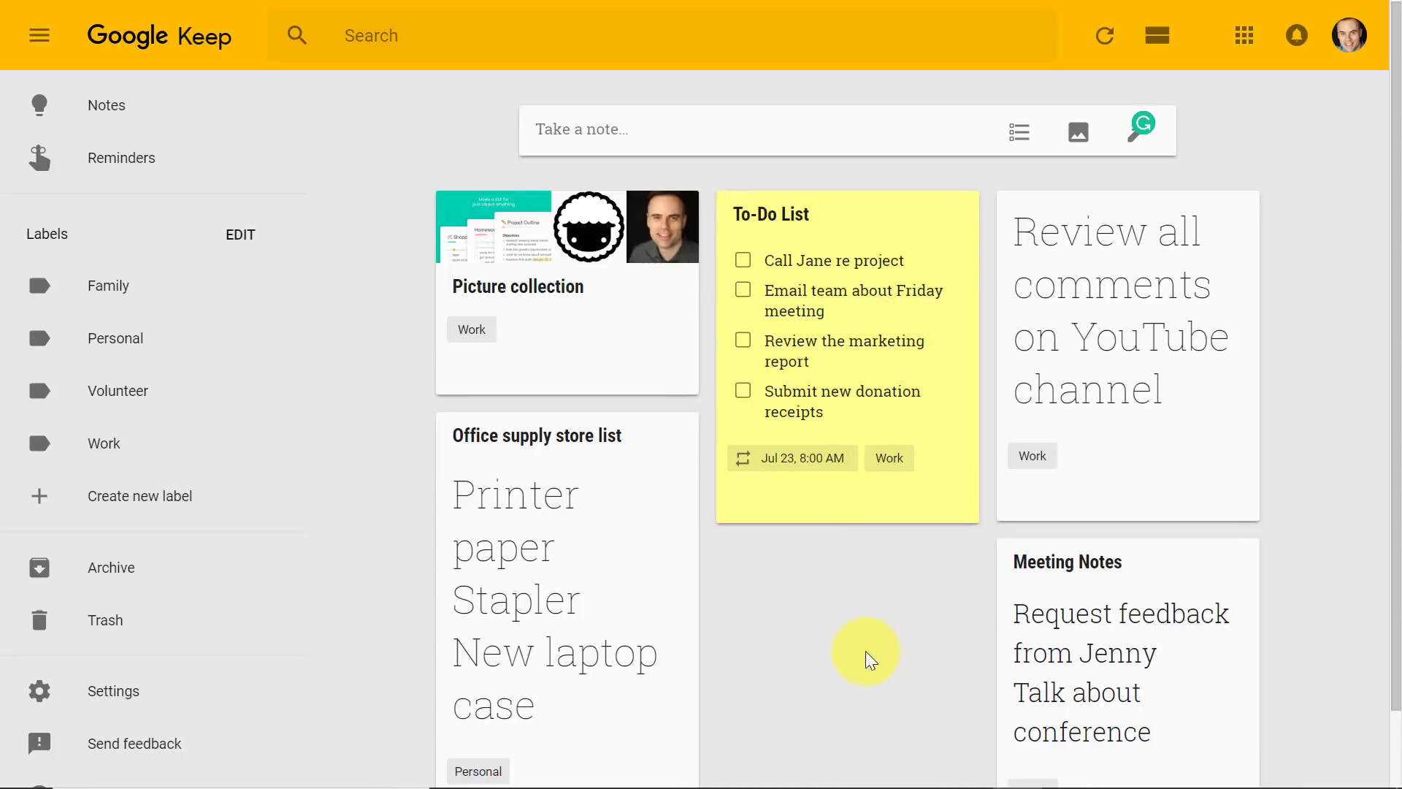
scroll(856, 646, down, 1)
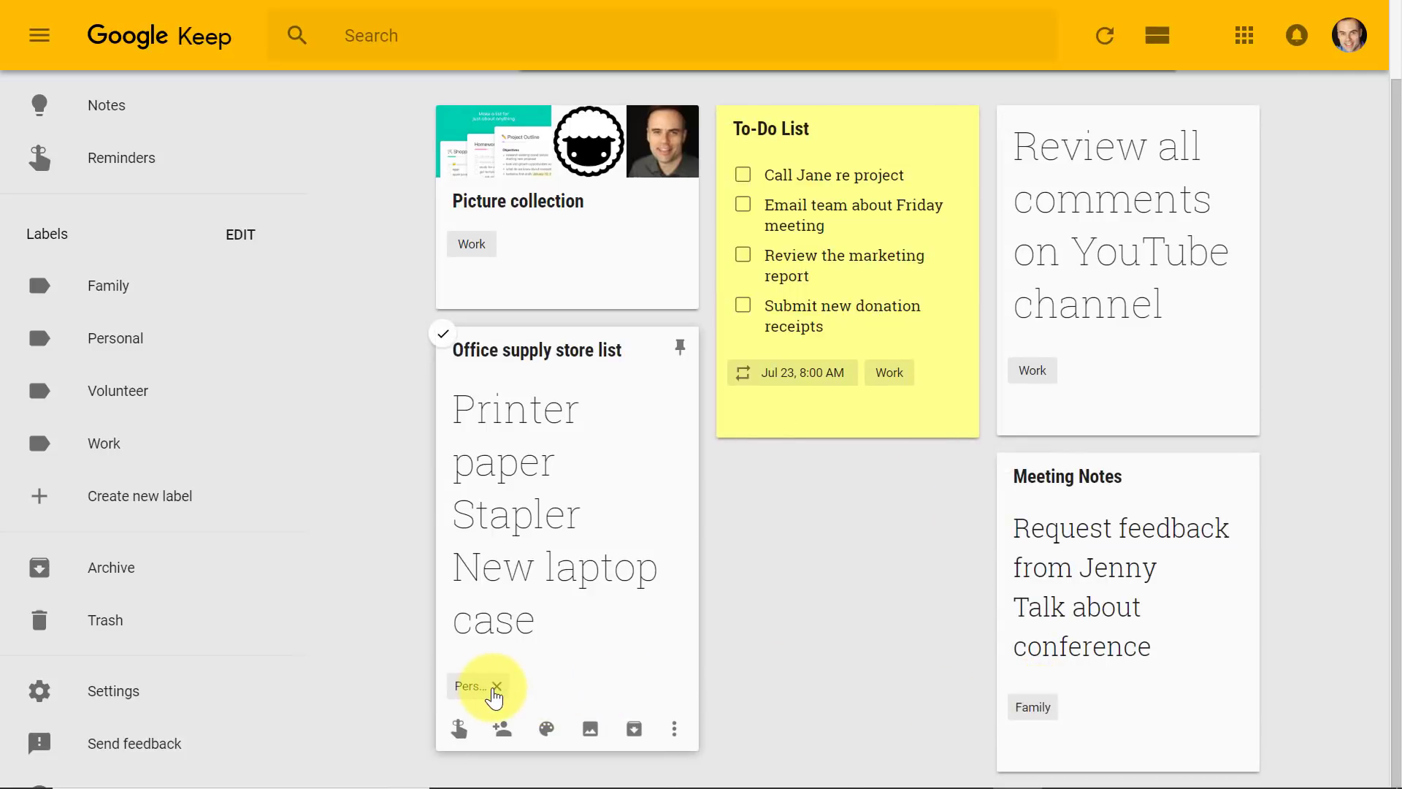
scroll(905, 575, up, 2)
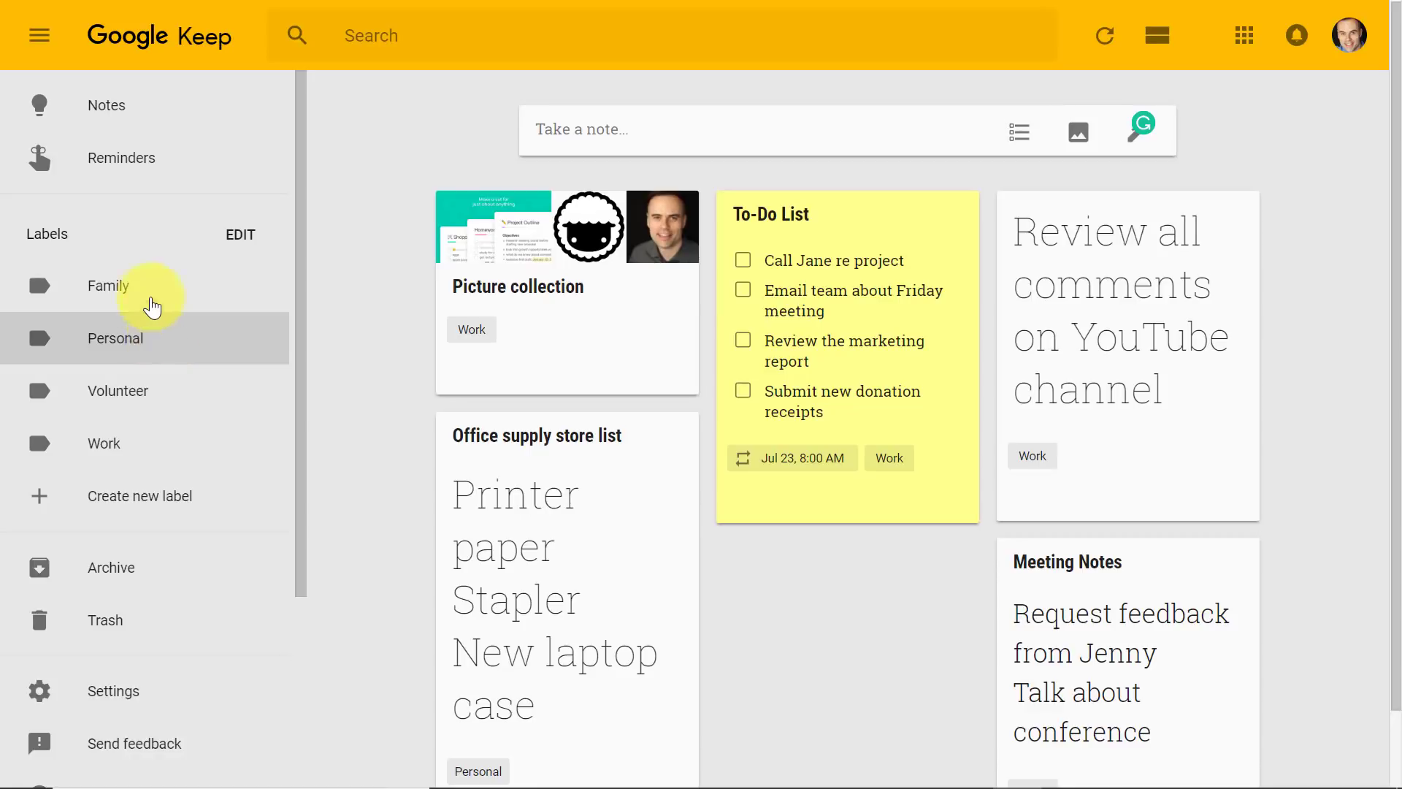
click(120, 446)
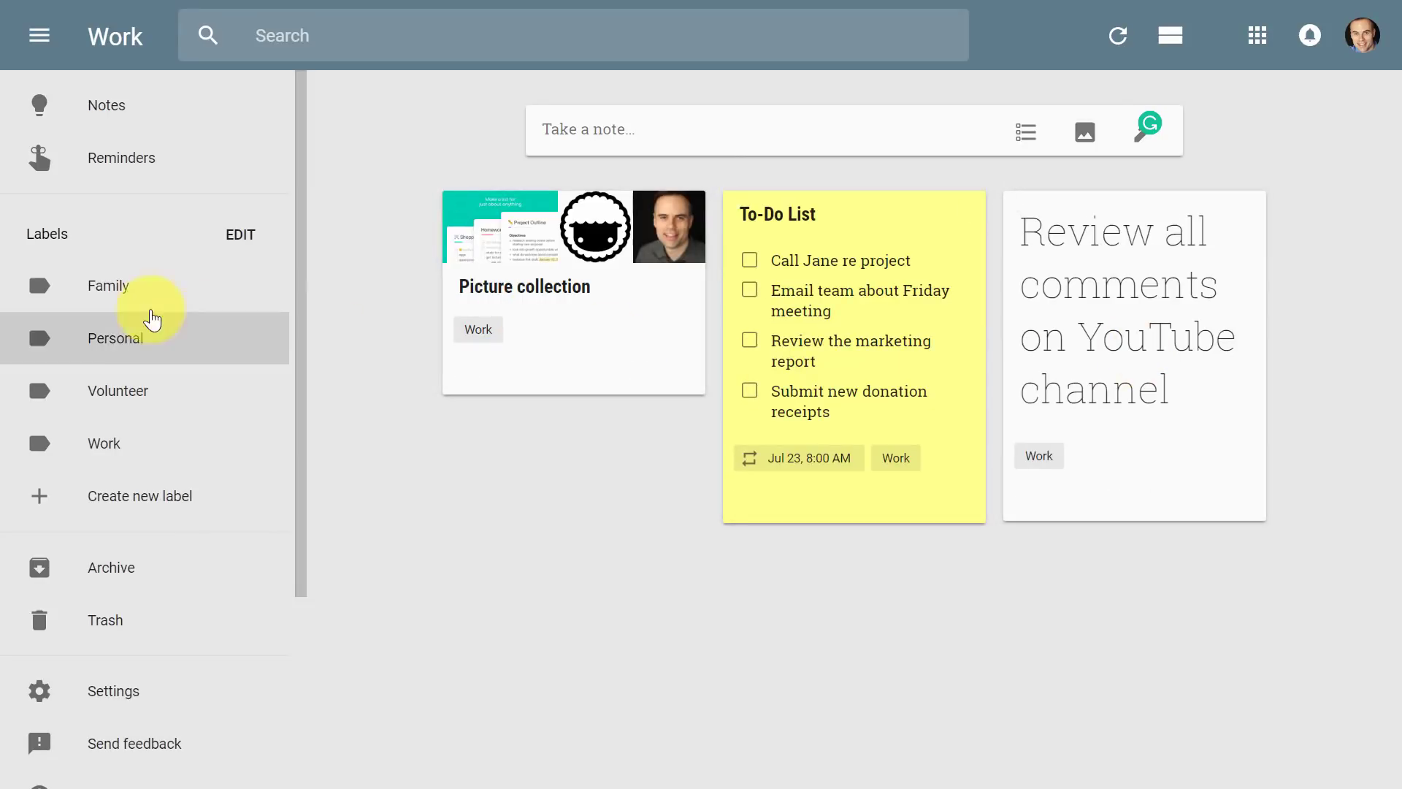
click(119, 292)
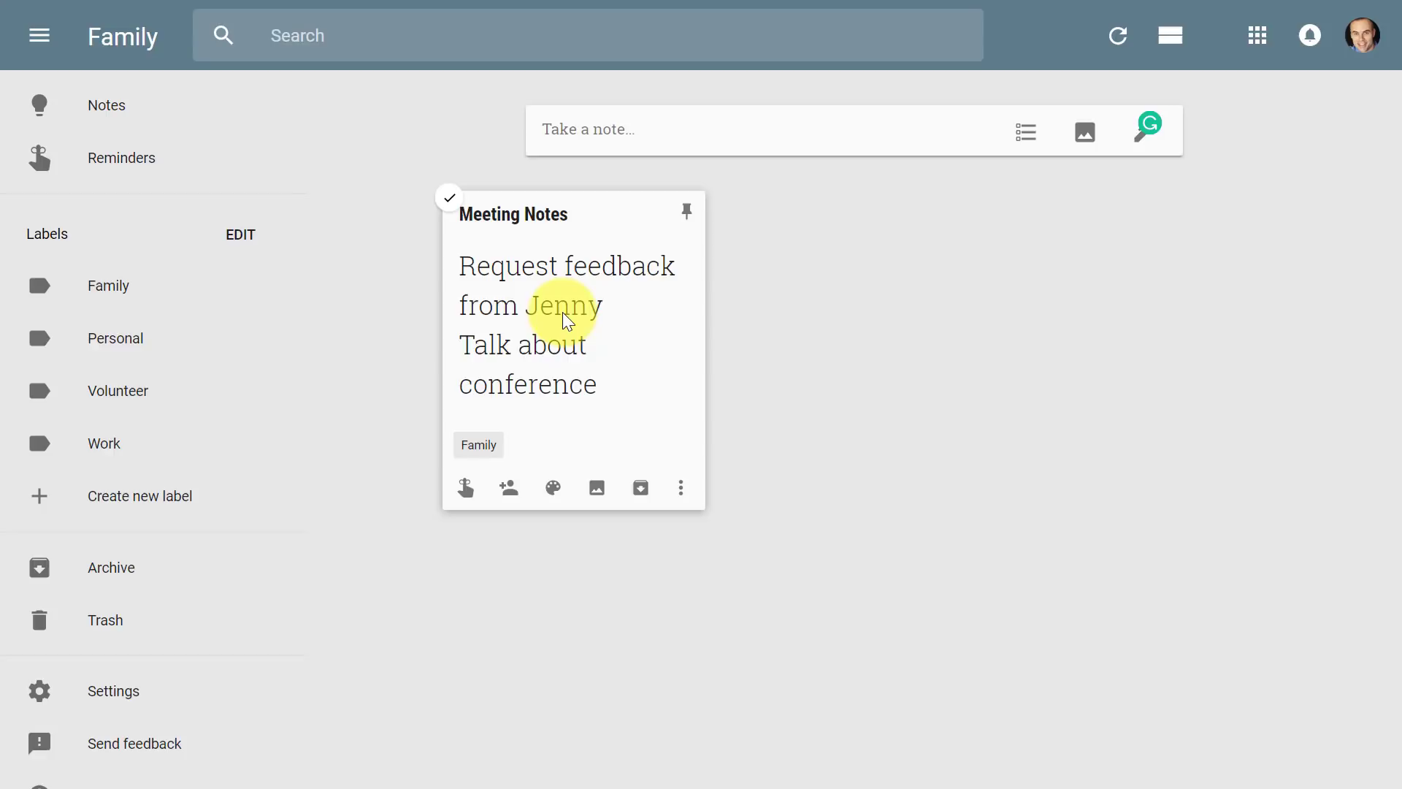
click(94, 103)
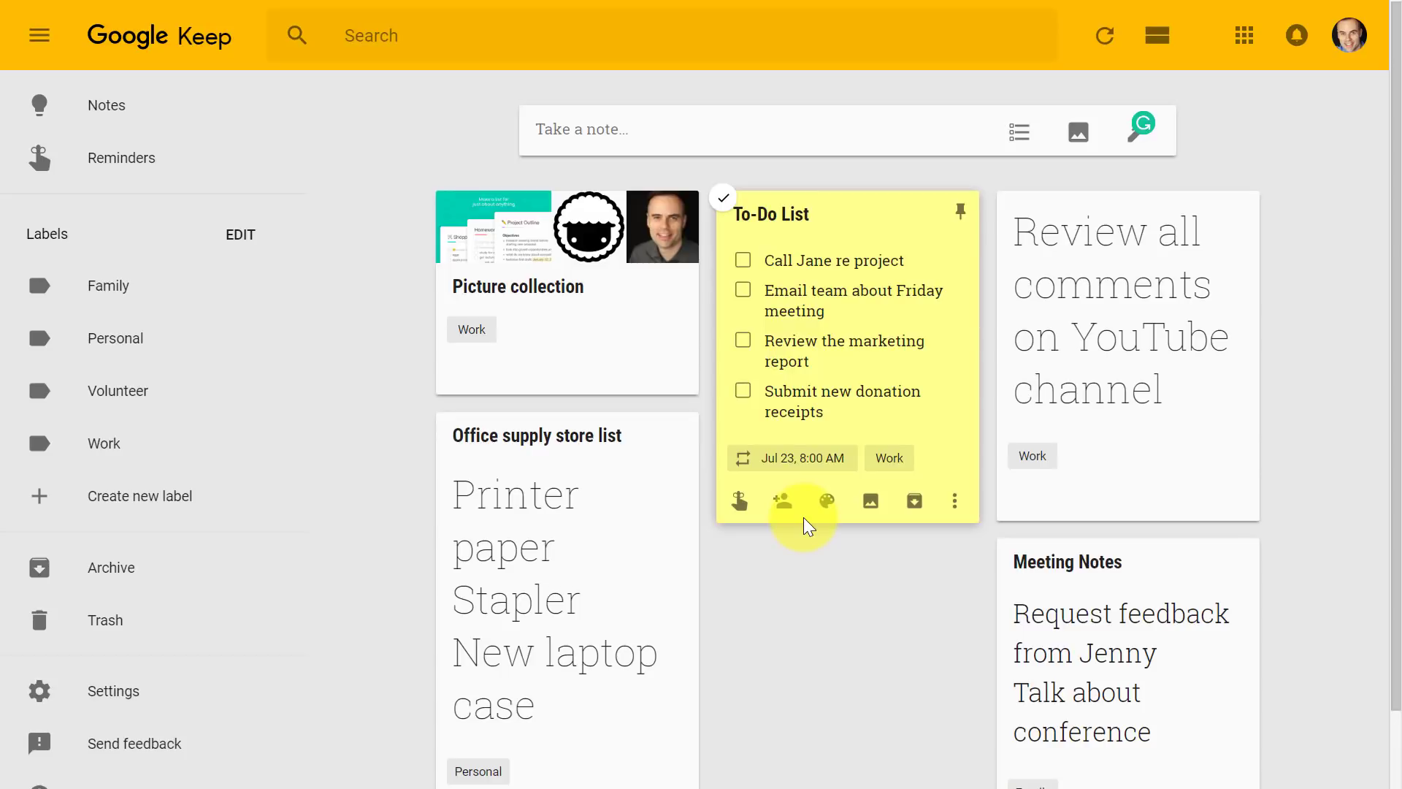
Drag the Review all comments on YouTube channel note ahead of the To-Do List.
drag(1089, 322, 839, 304)
scroll(804, 664, down, 1)
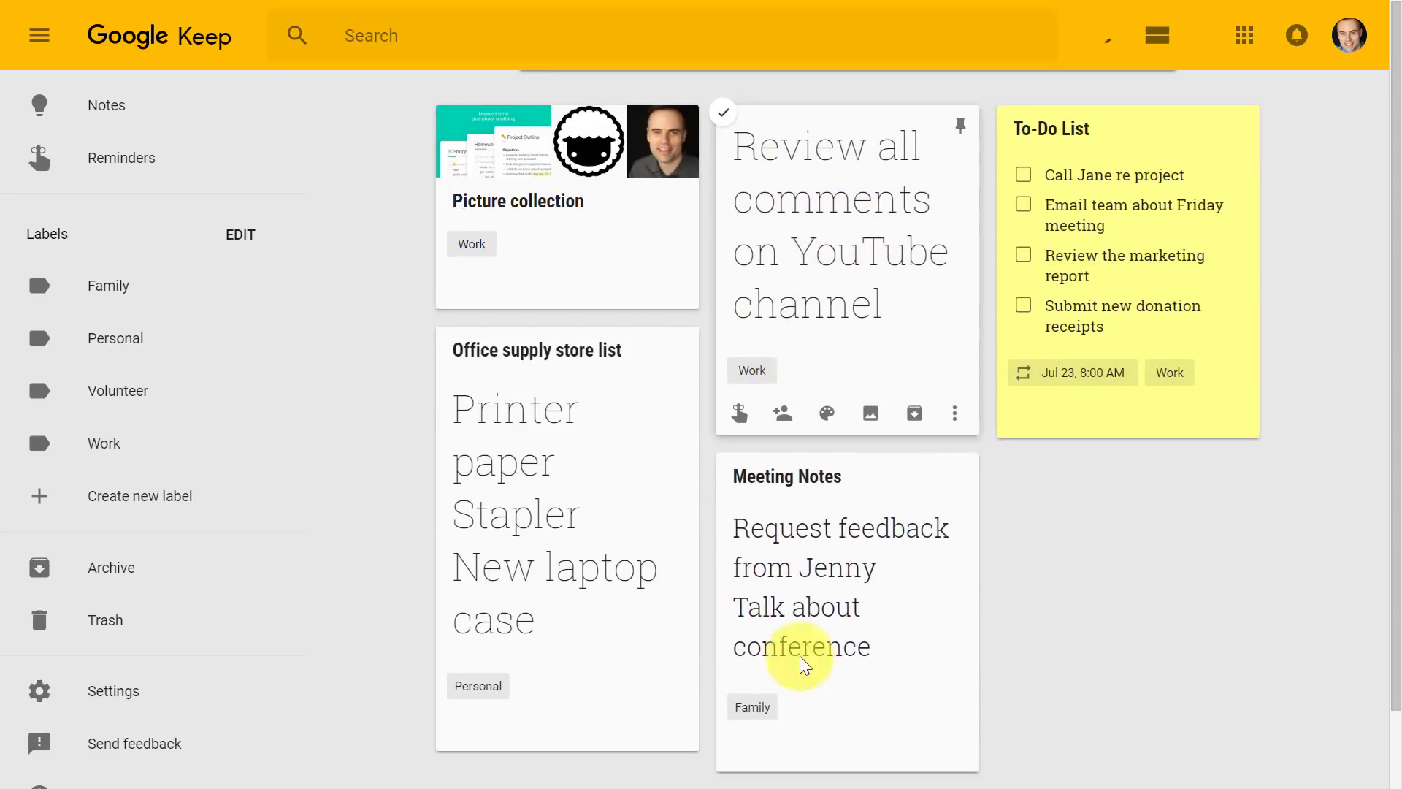
scroll(804, 526, up, 1)
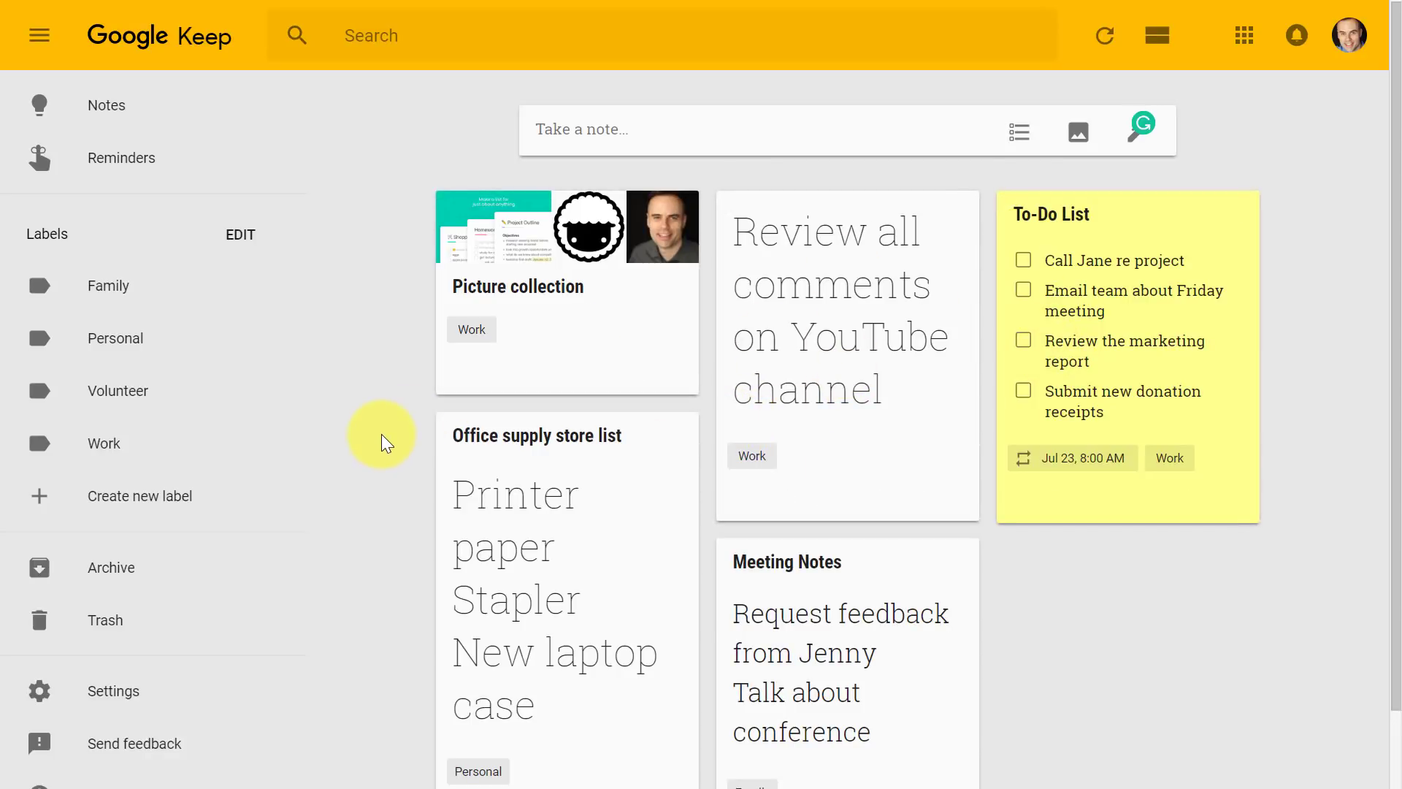
Archive the Picture collection, Review all comments and To-Do List notes, then view the Work label.
mouse_move(626, 382)
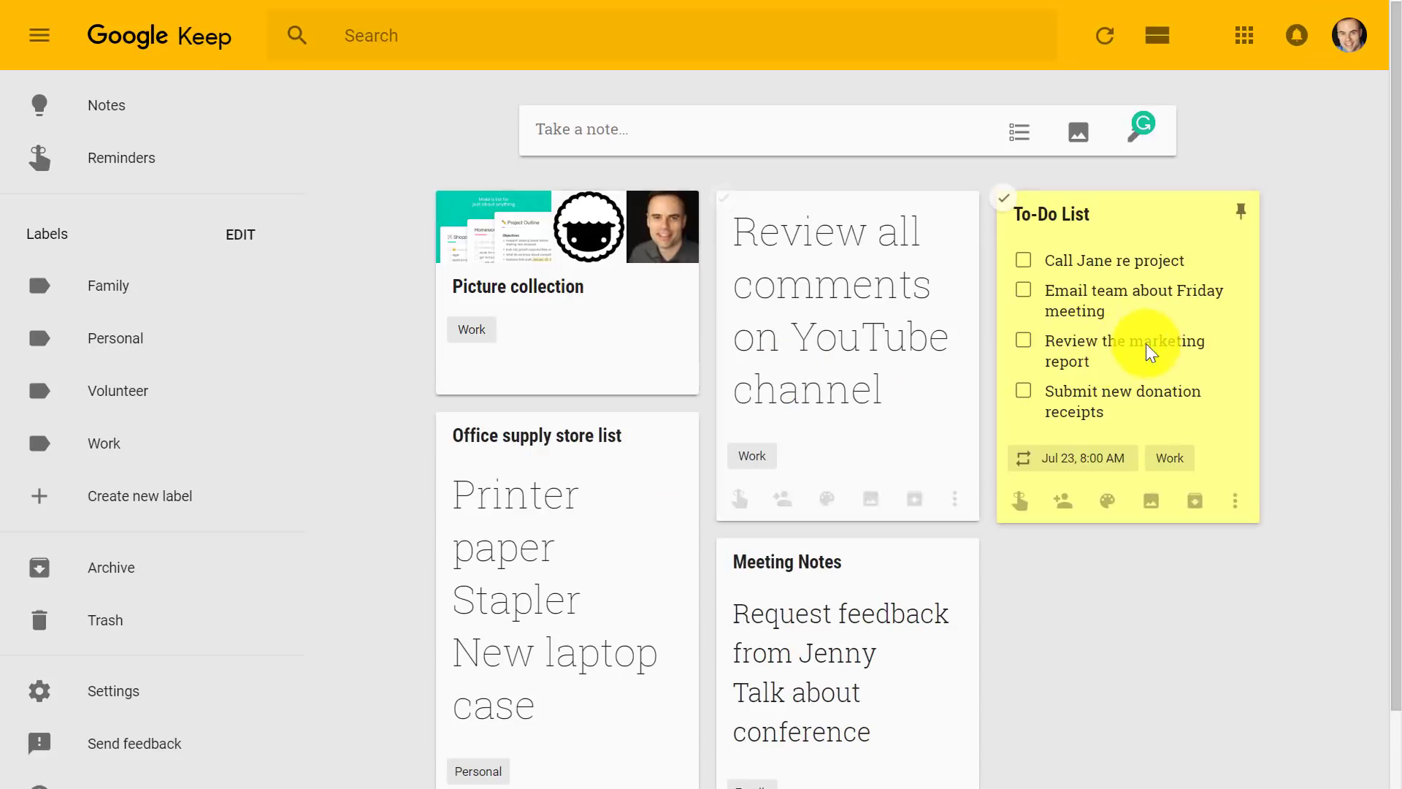
click(634, 373)
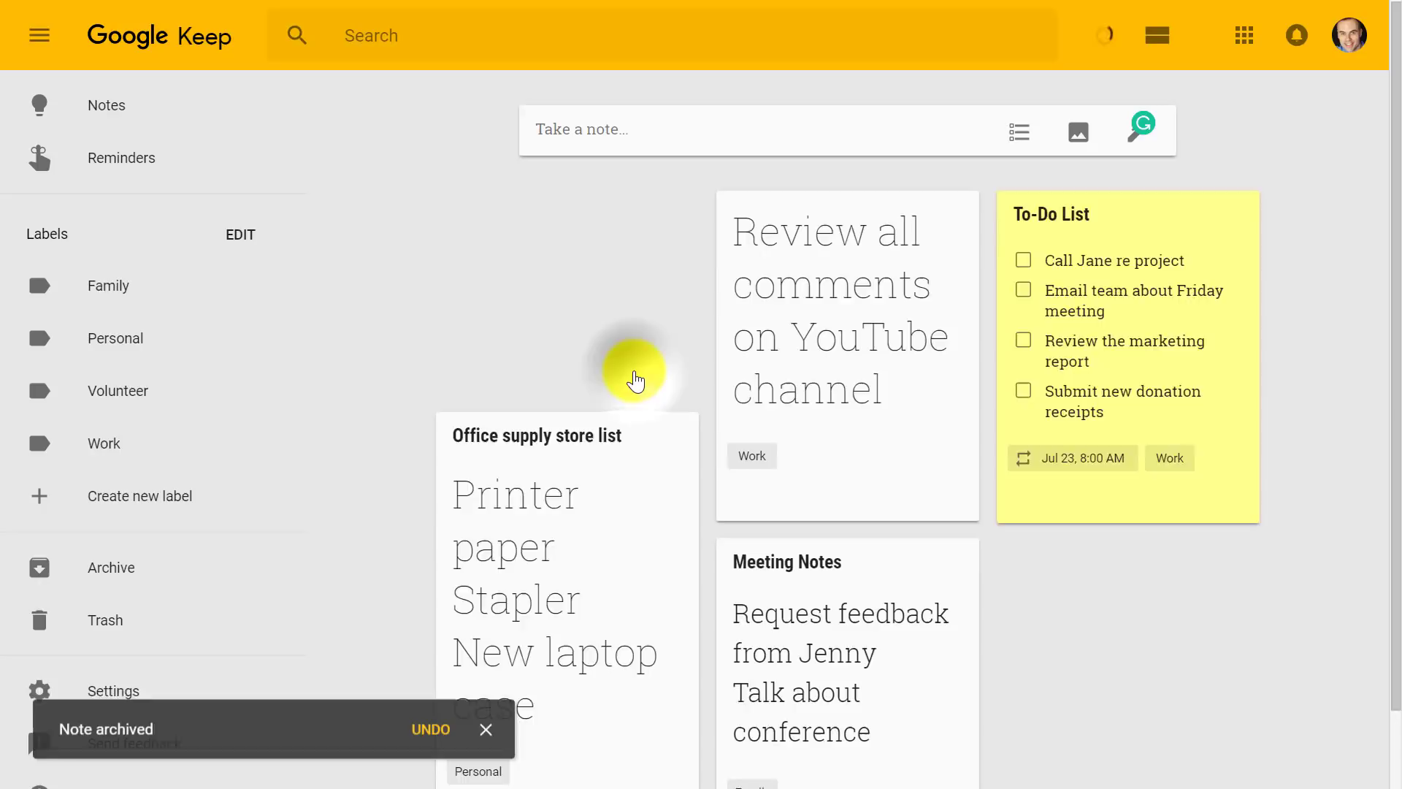
click(634, 500)
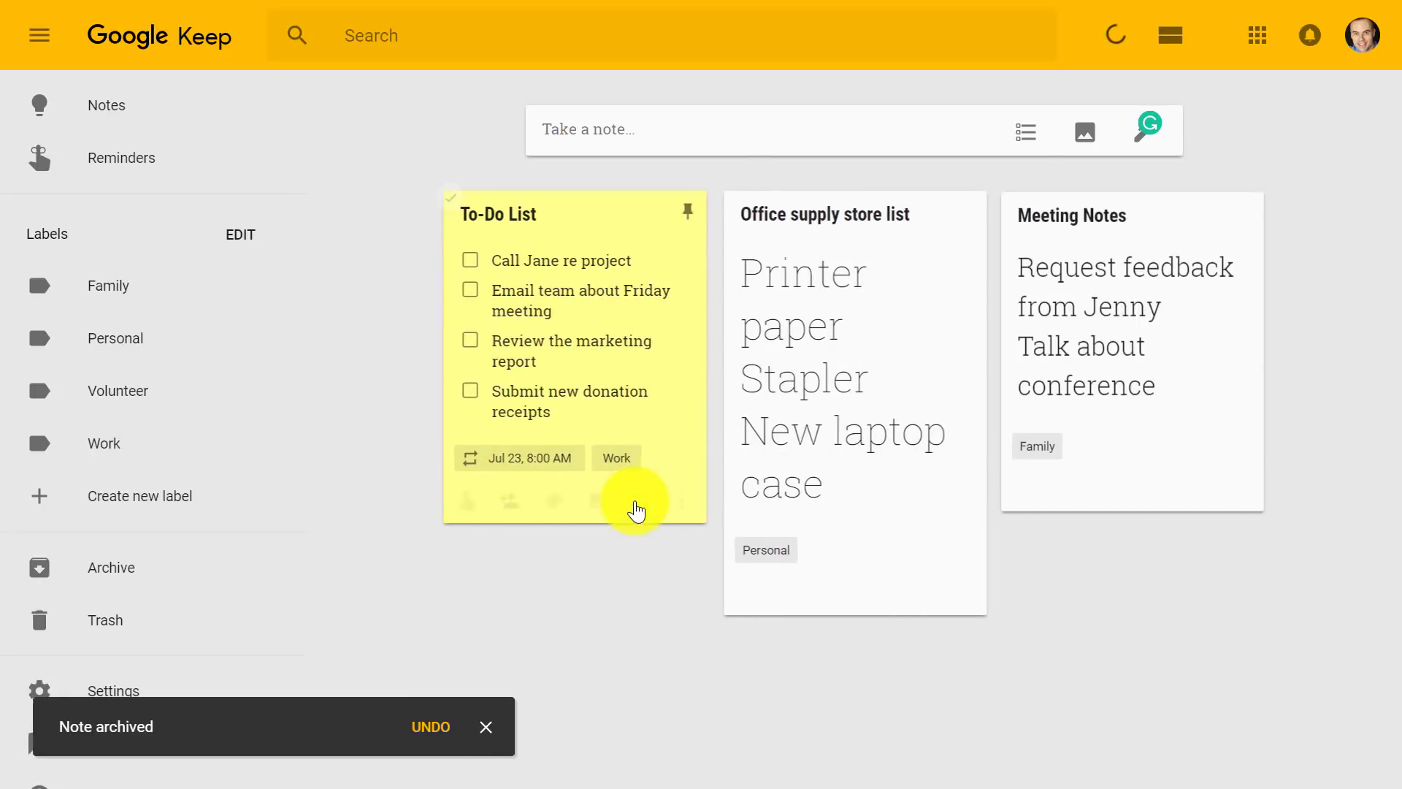
click(639, 502)
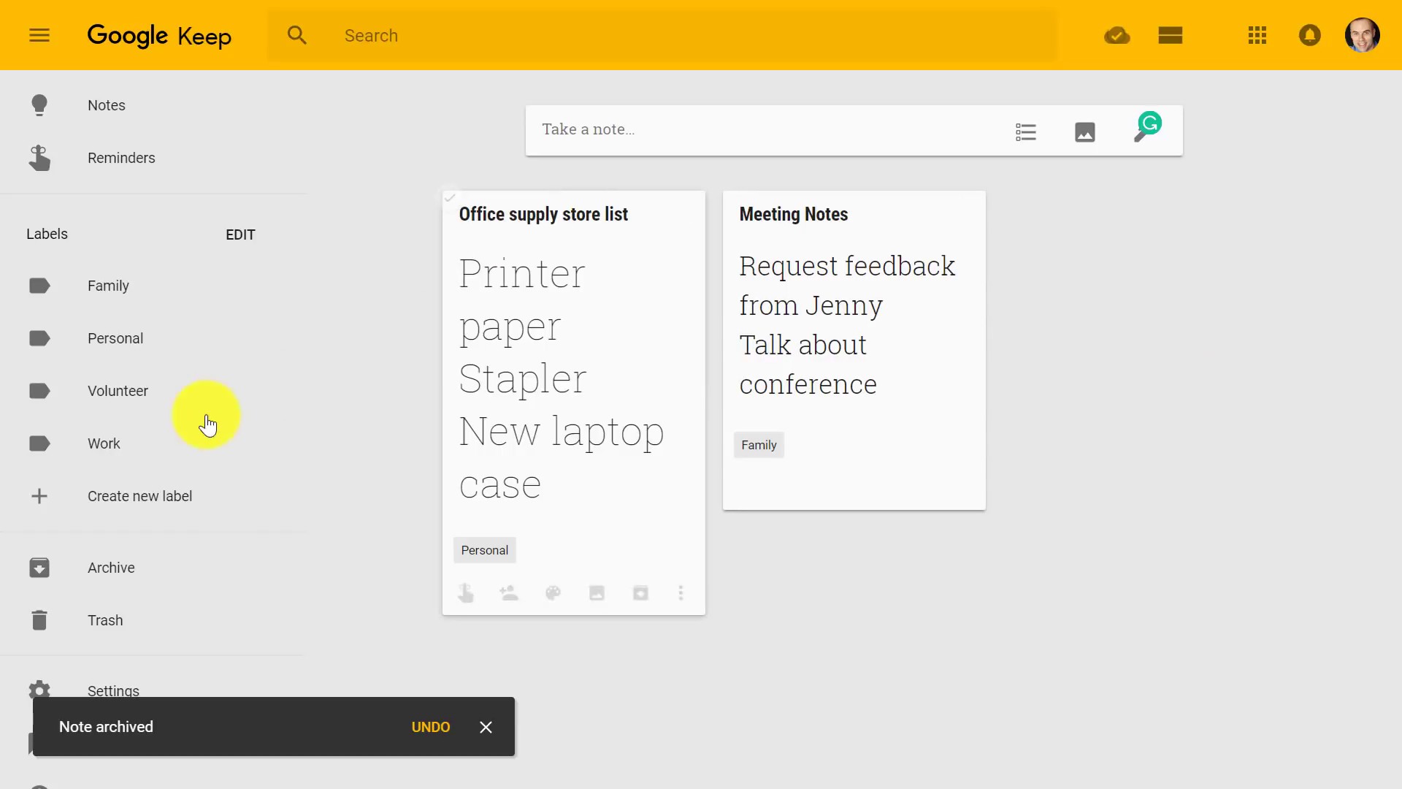
click(133, 447)
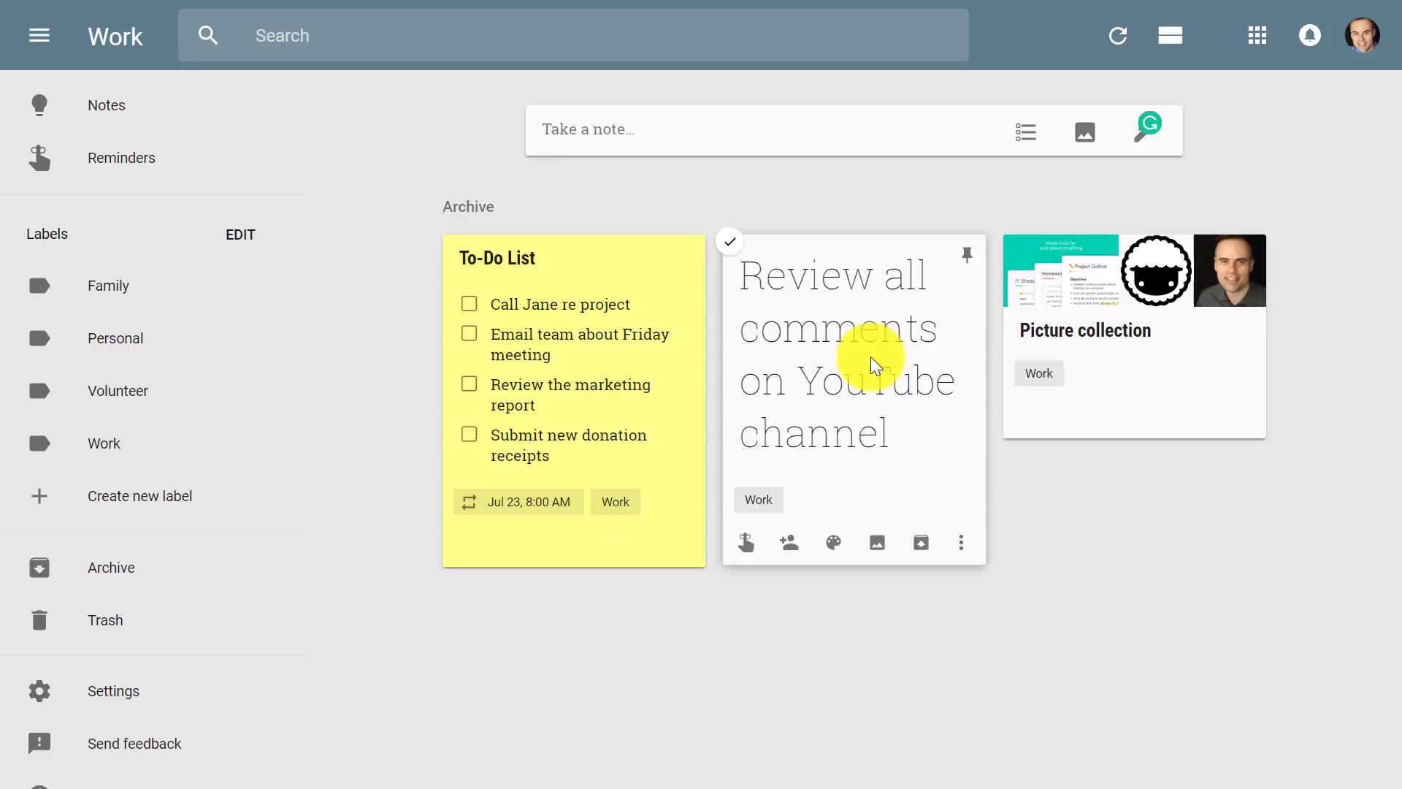
click(470, 306)
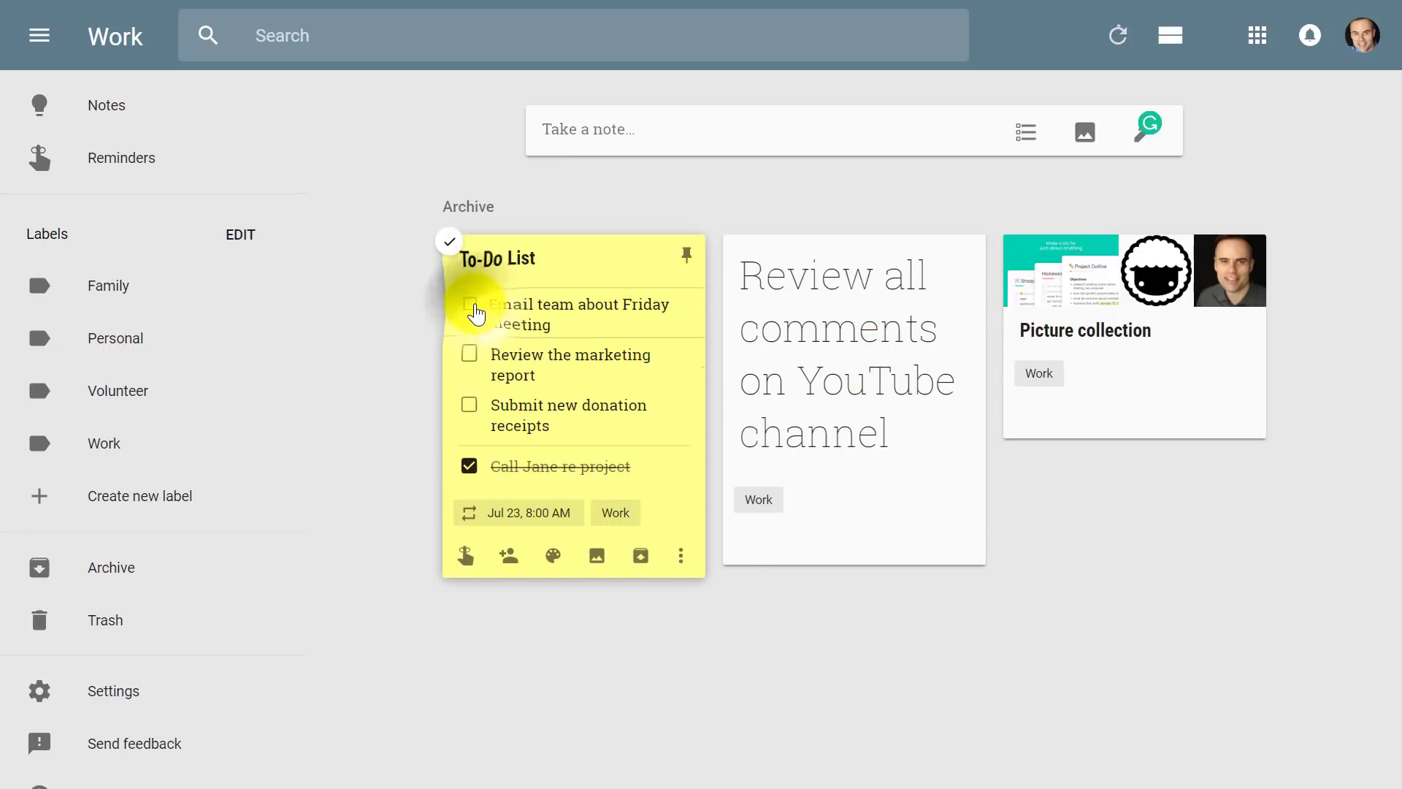
click(470, 466)
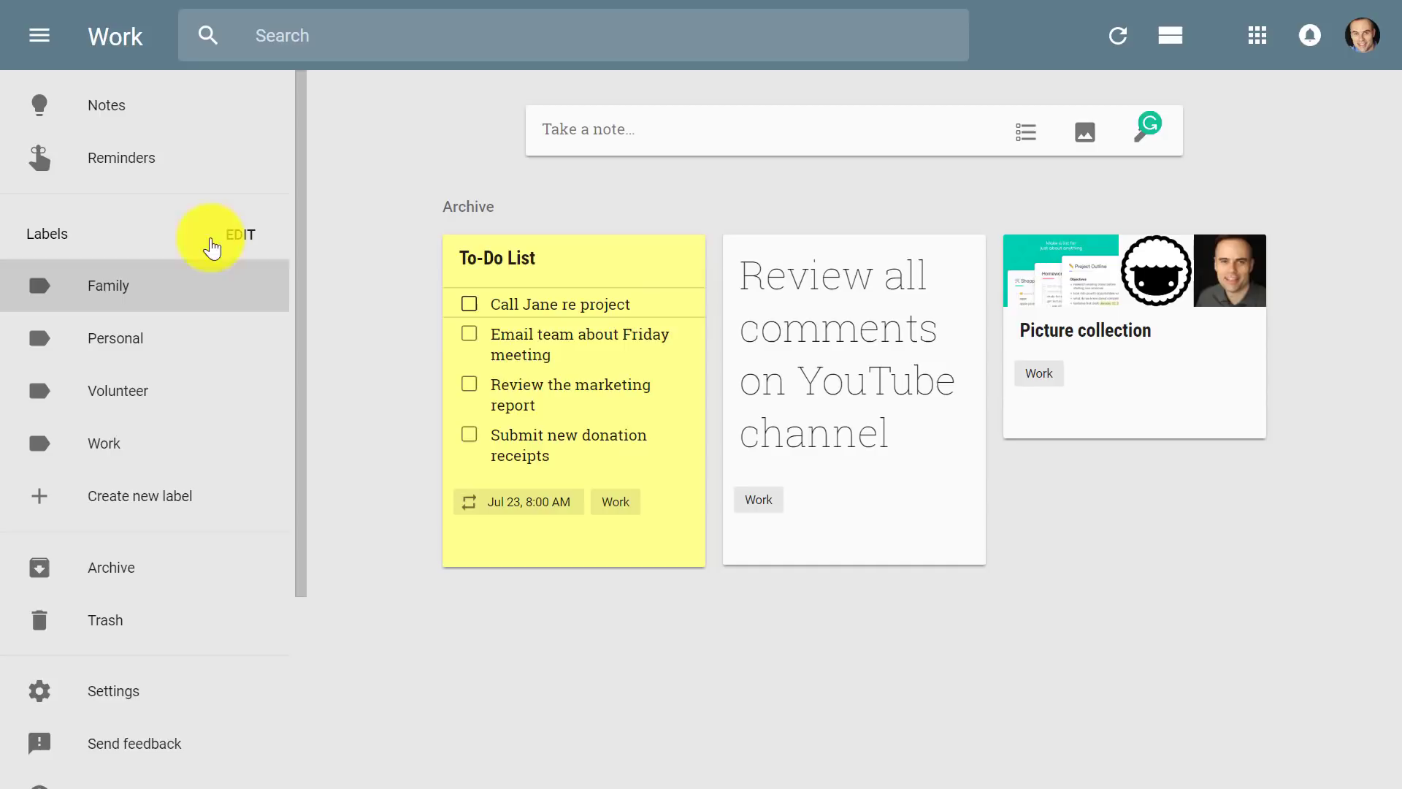
From the Notes page, archive the Office supply store list and Meeting Notes cards.
click(147, 116)
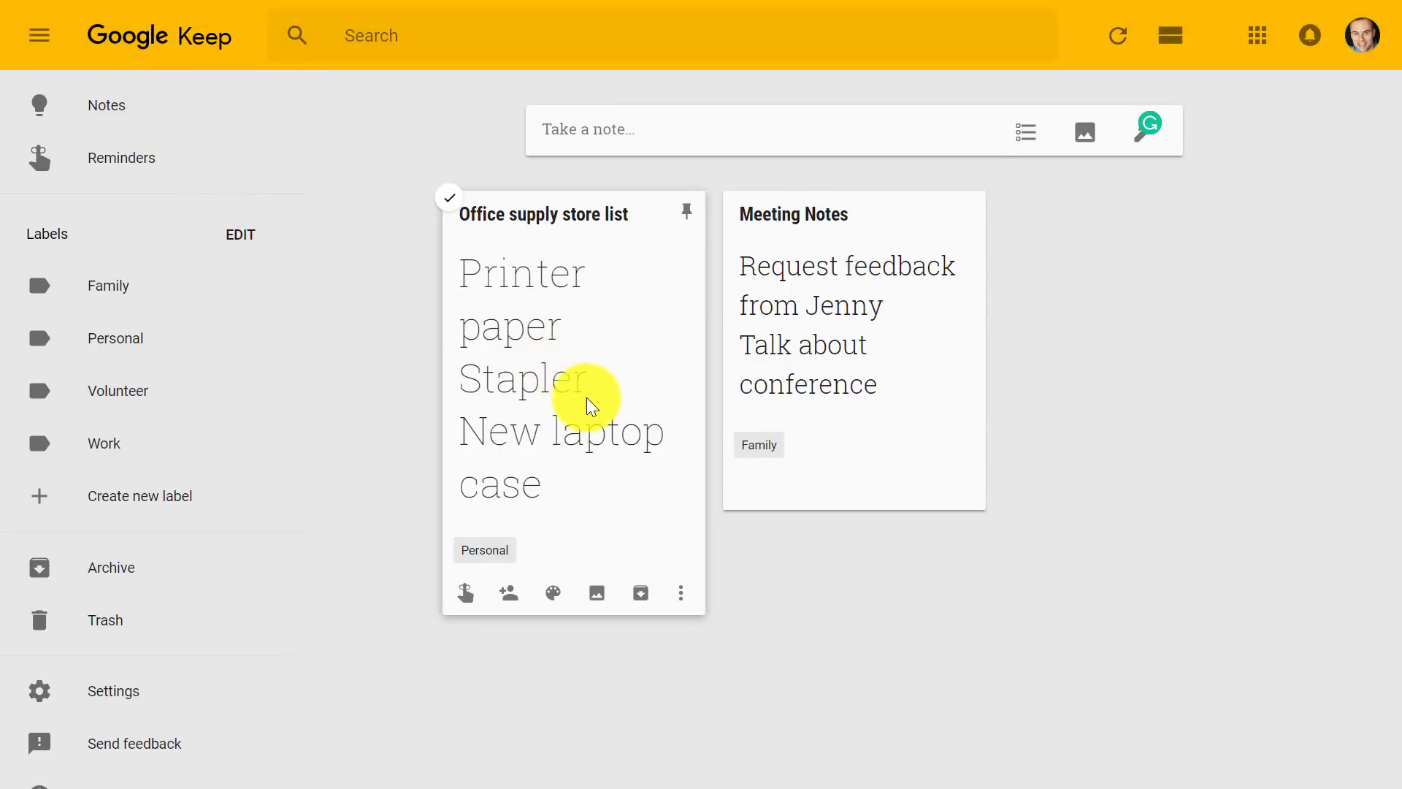
click(642, 596)
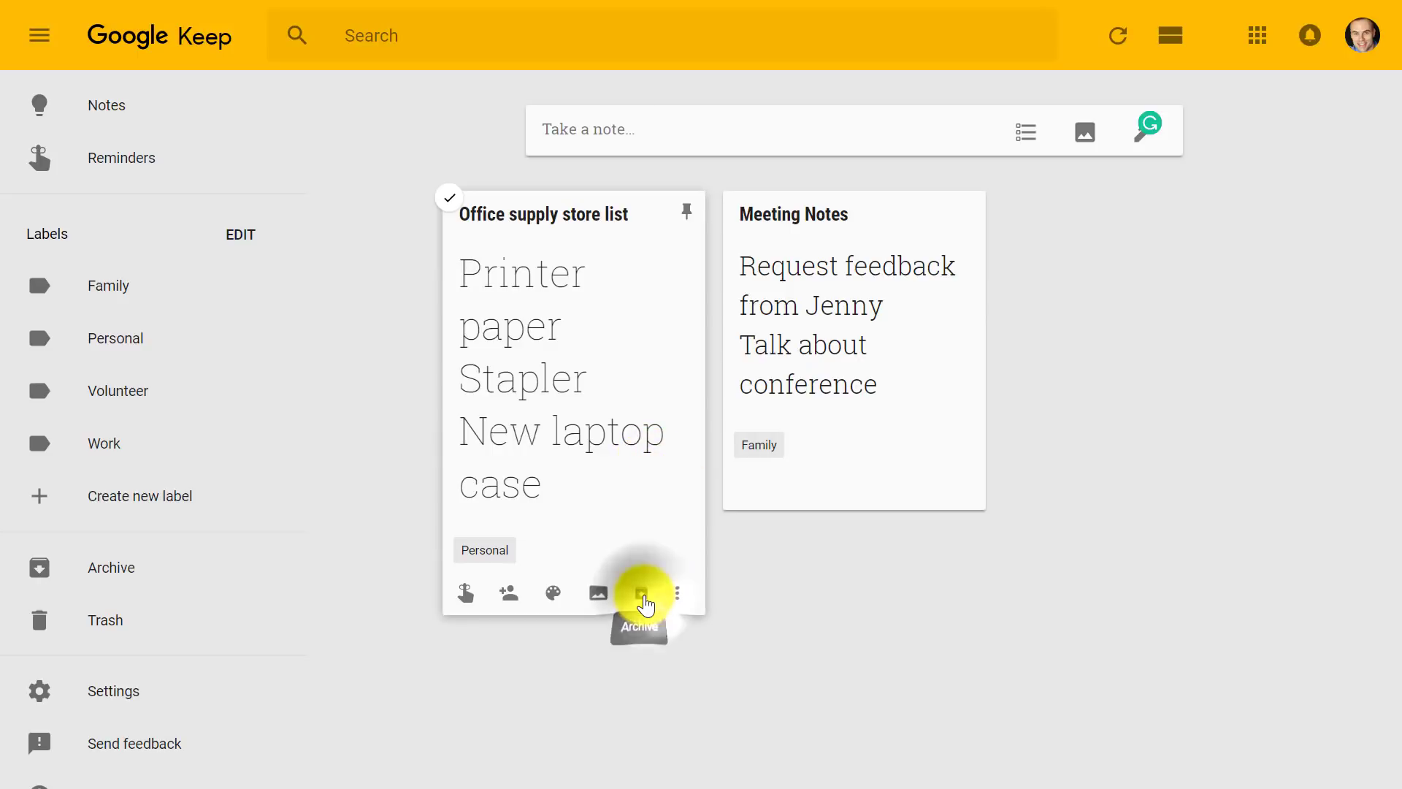
click(644, 492)
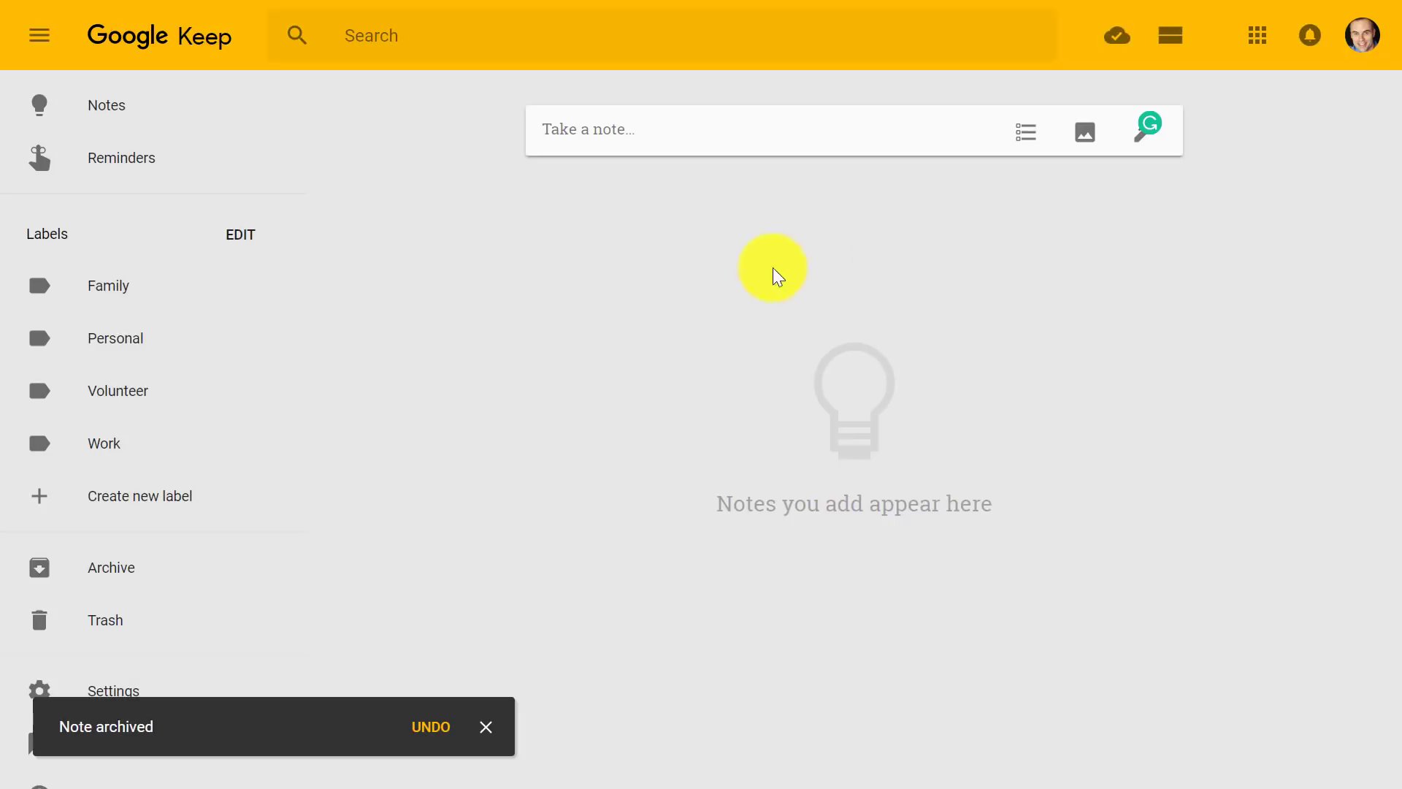
In the Work label view, unarchive the Review all comments note and remove its Work label.
click(117, 293)
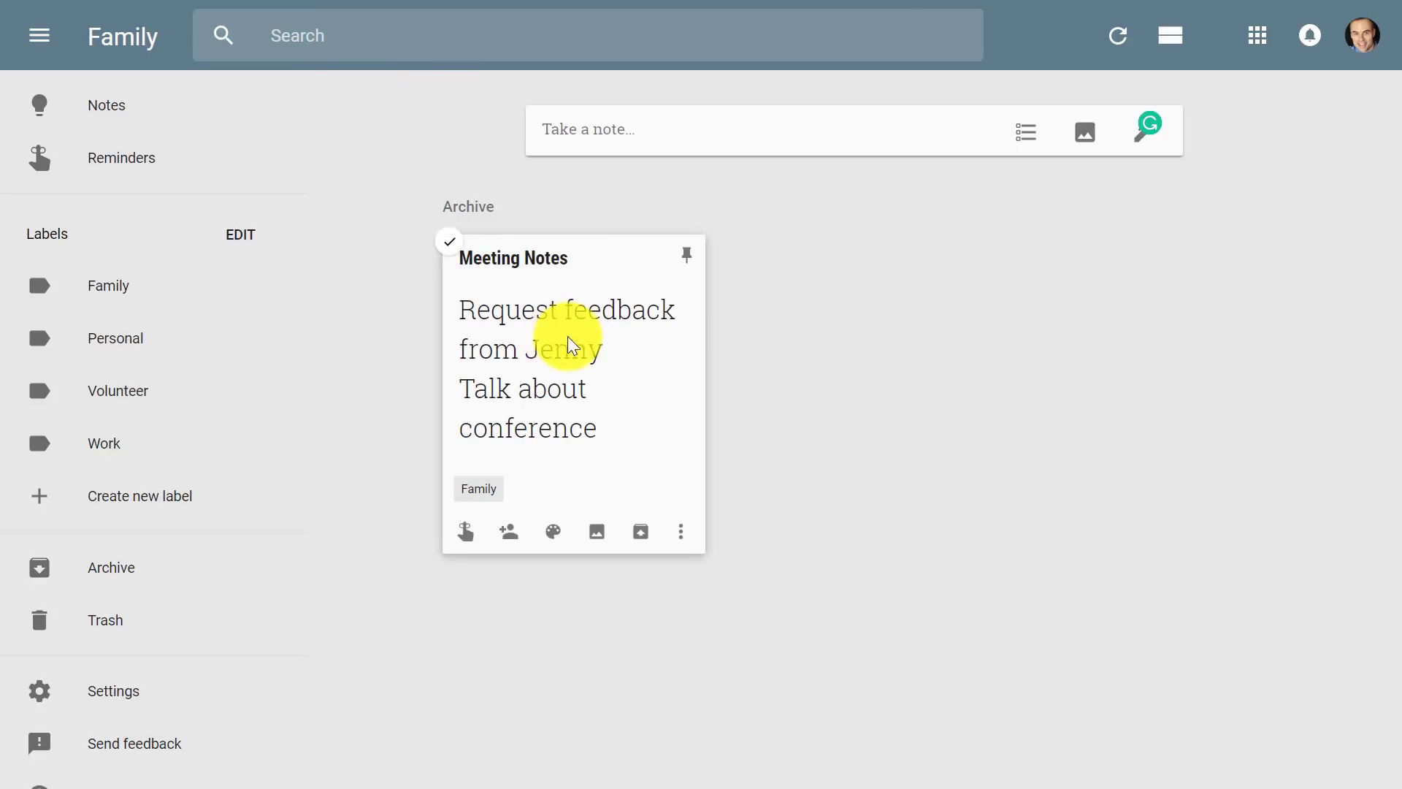
click(121, 102)
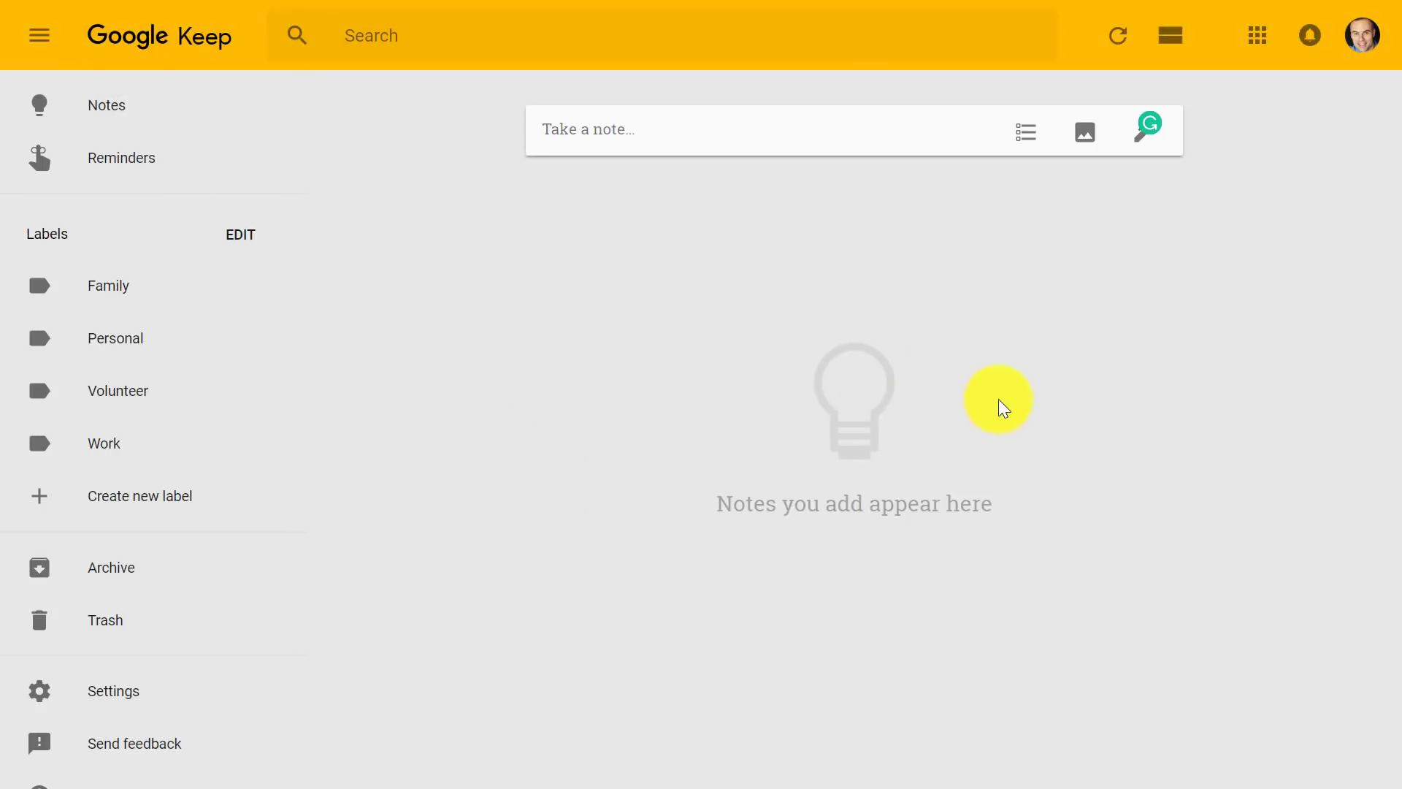
click(142, 452)
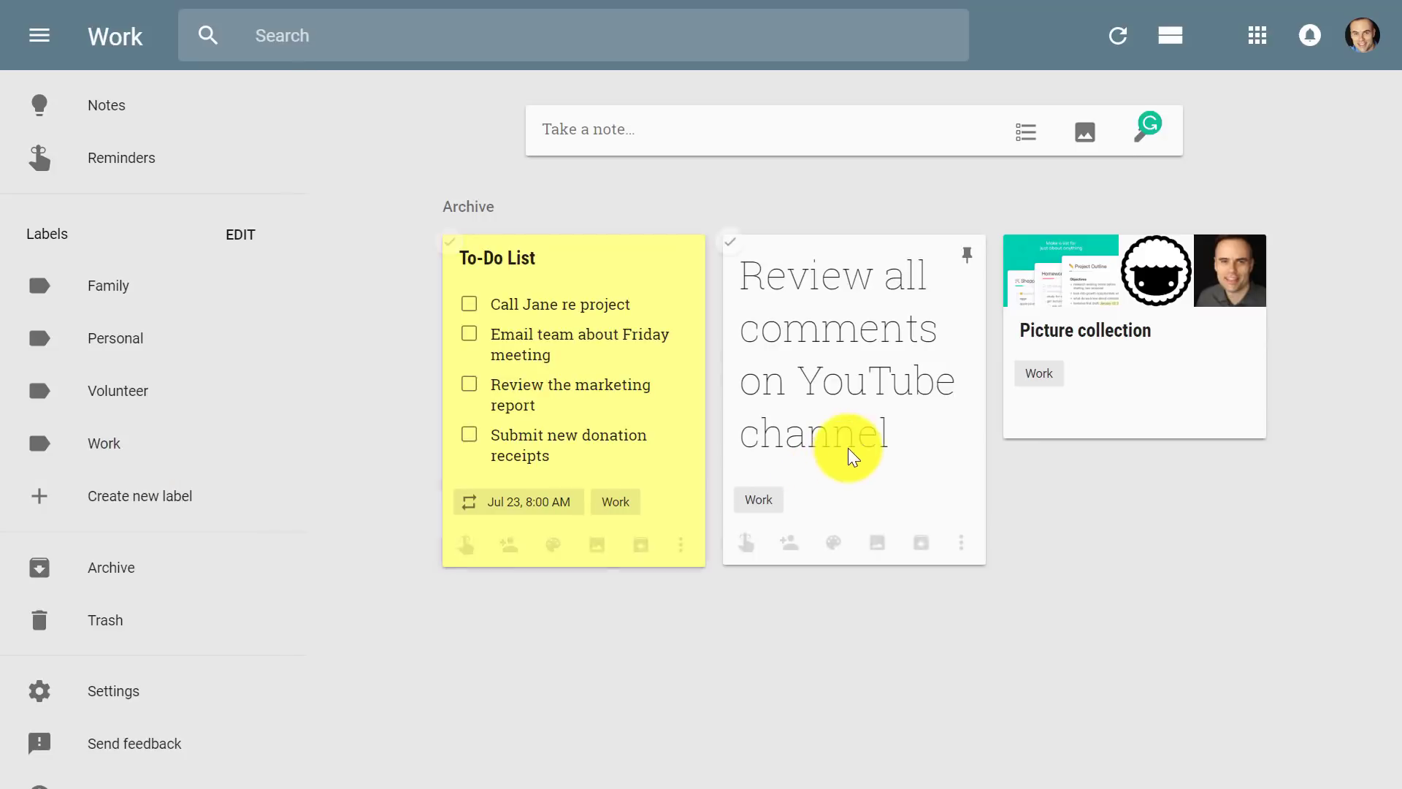
click(923, 542)
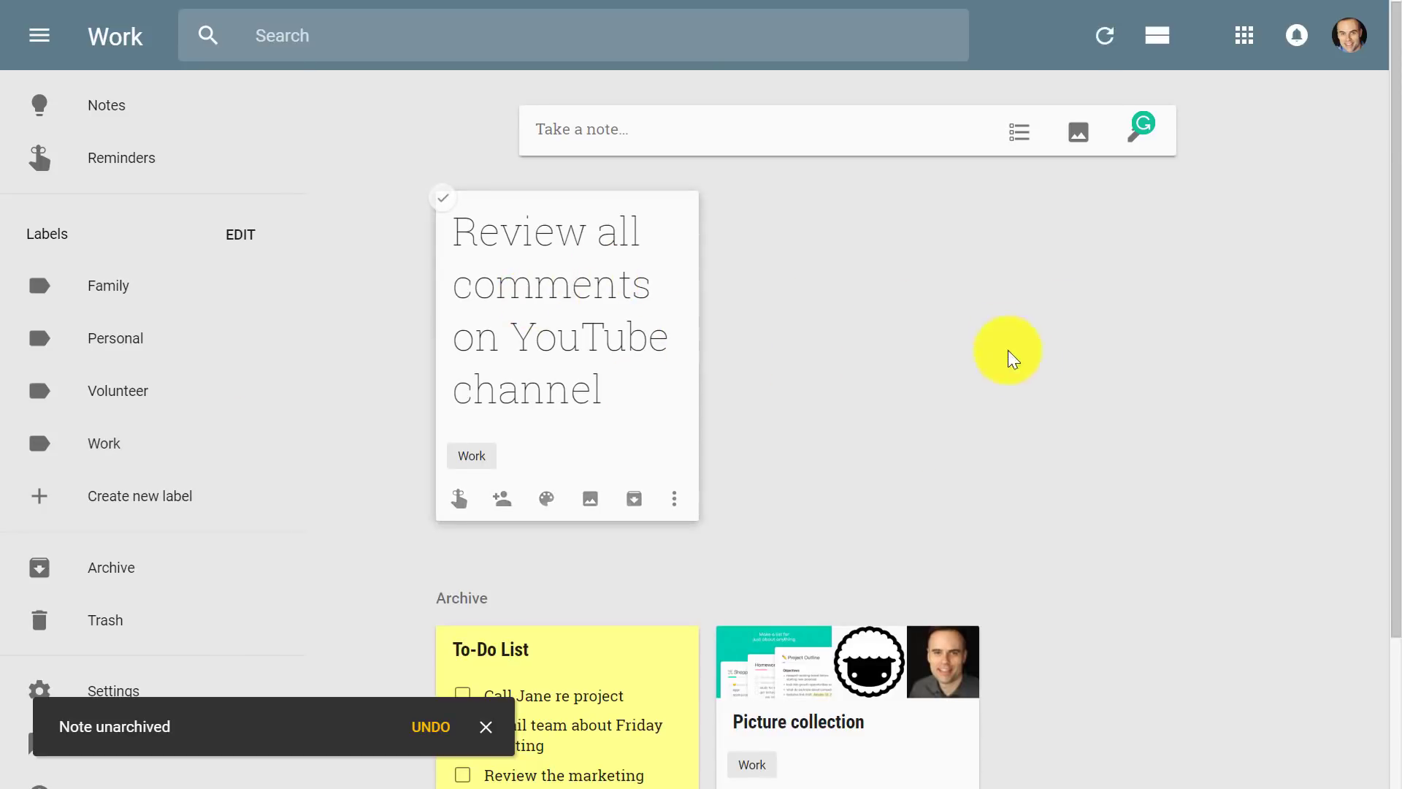
scroll(1008, 349, down, 3)
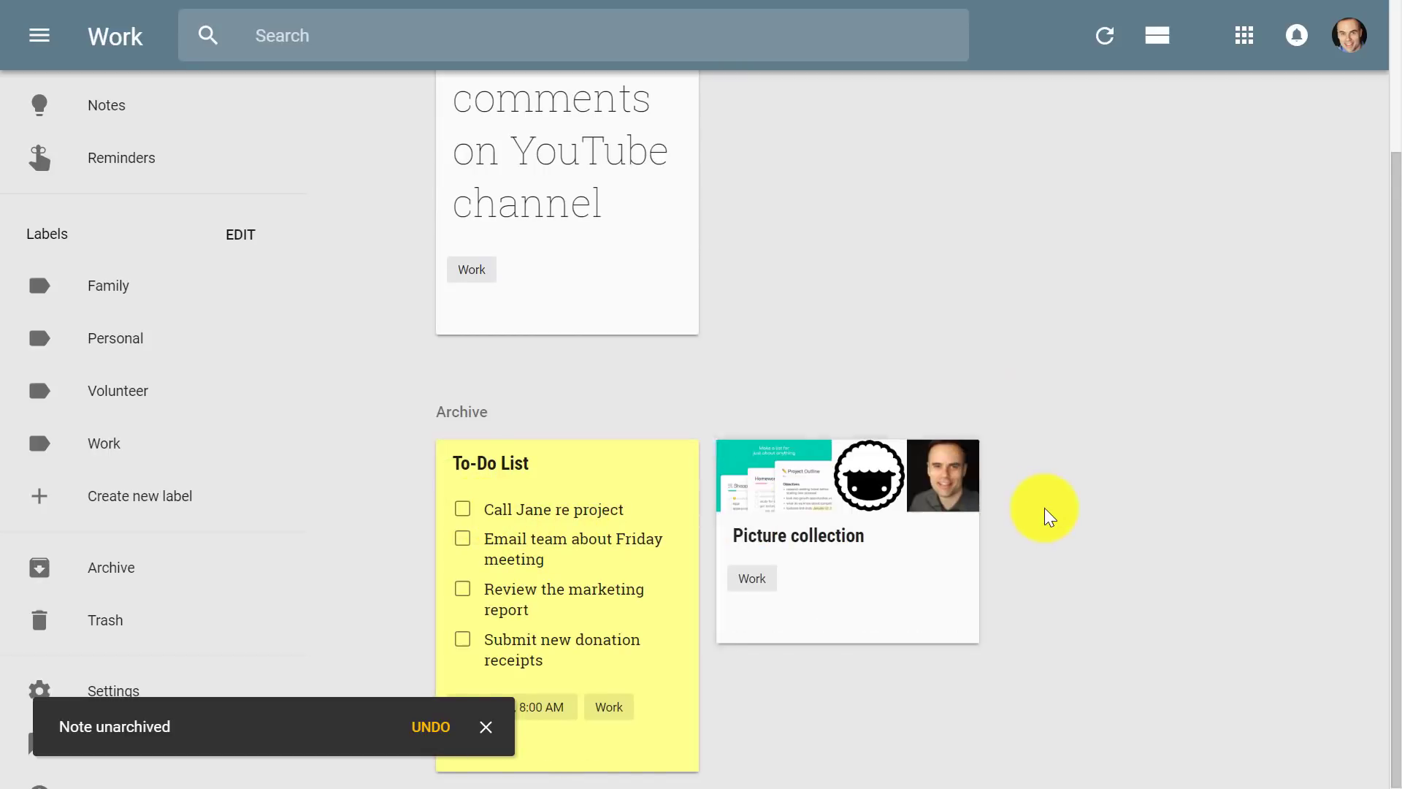
scroll(795, 504, up, 3)
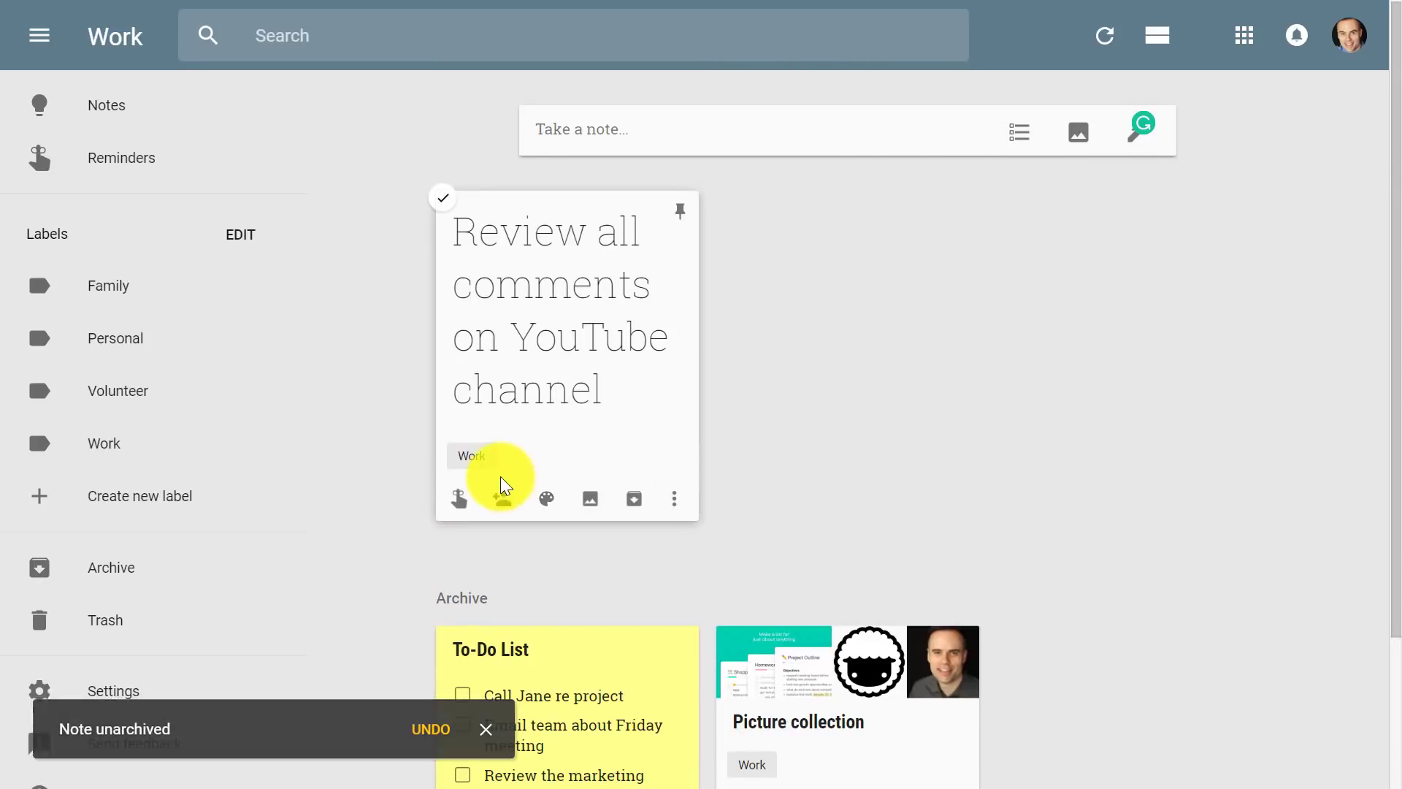
click(483, 456)
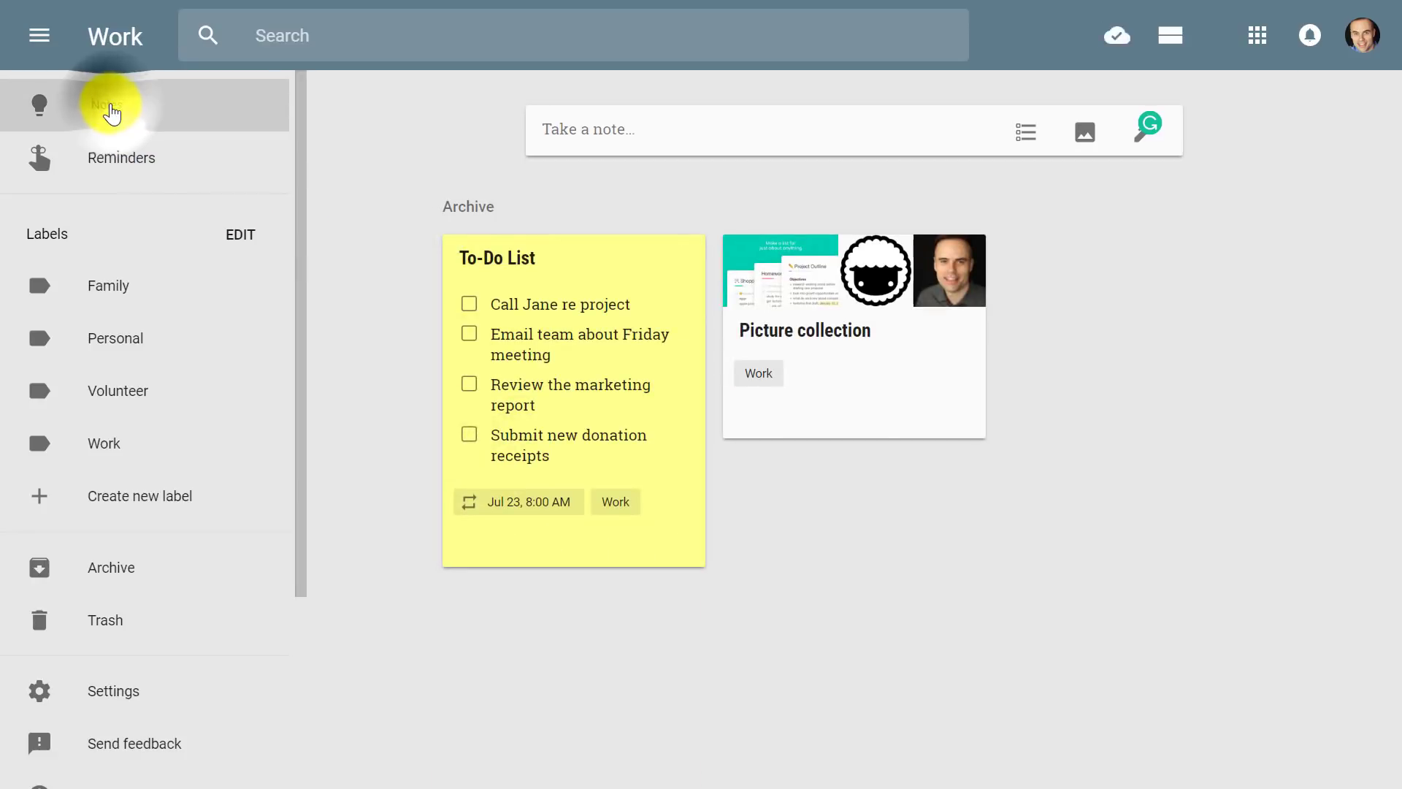
Go back to the main Notes list.
click(110, 110)
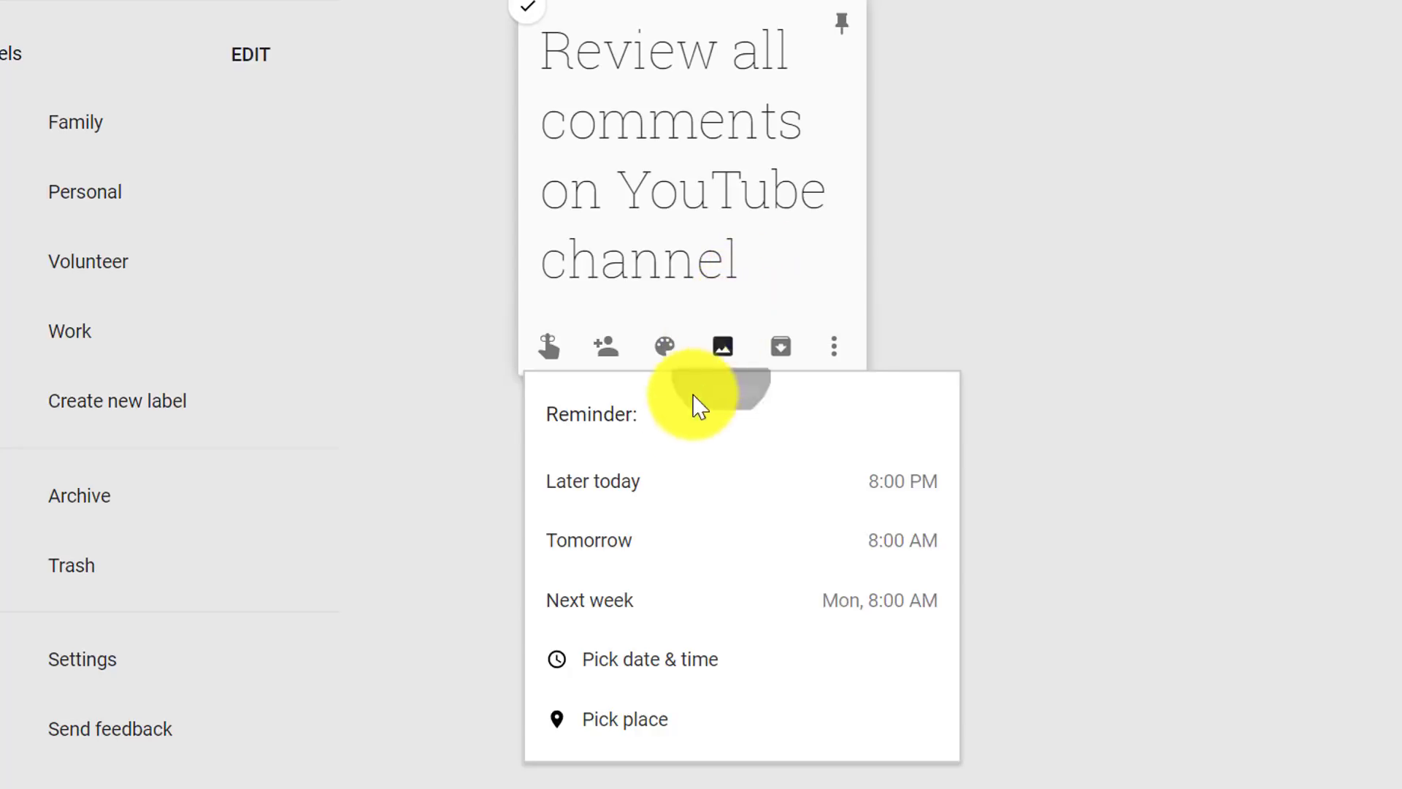
Save a reminder for Jul 23 at Morning (8:00 AM), repeating Weekly.
click(690, 675)
click(871, 493)
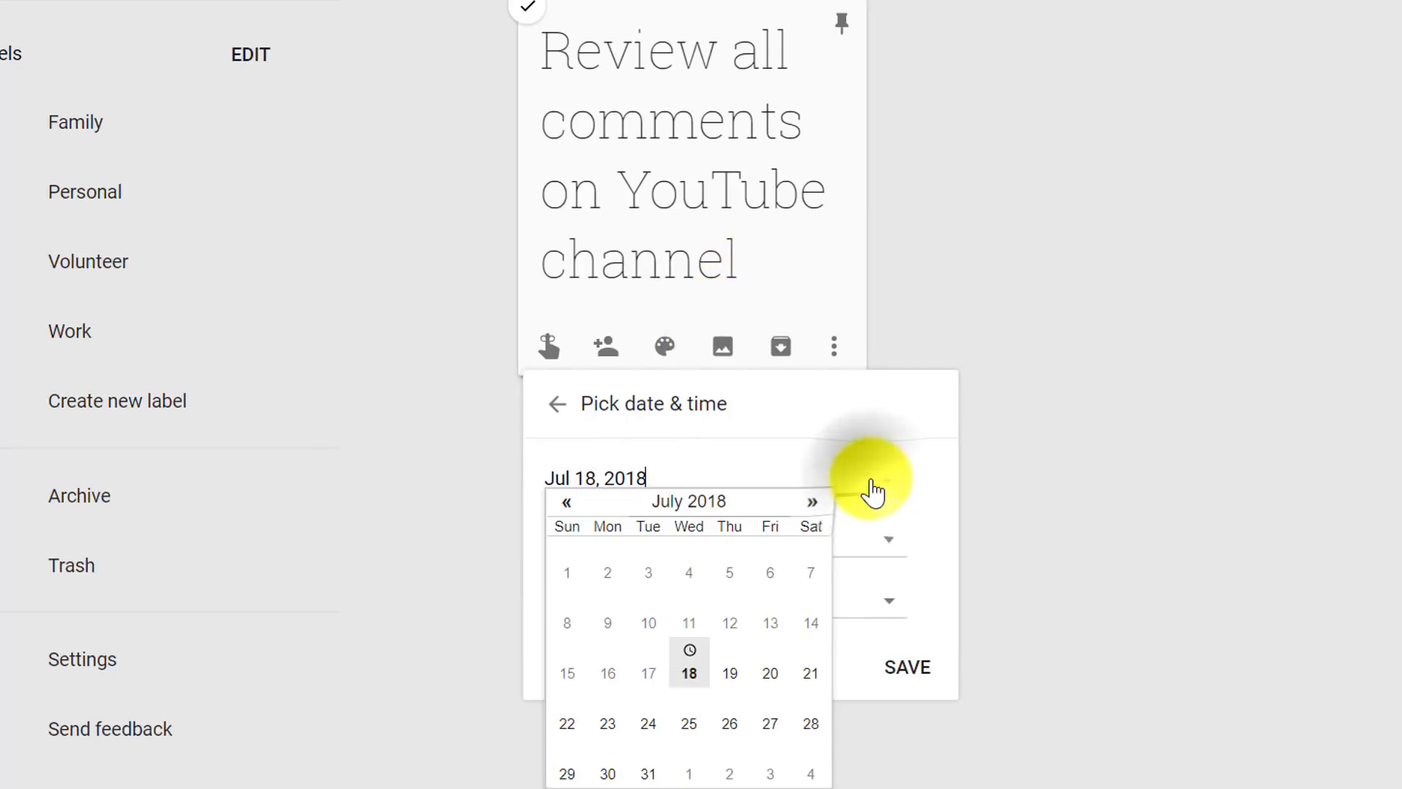
click(610, 727)
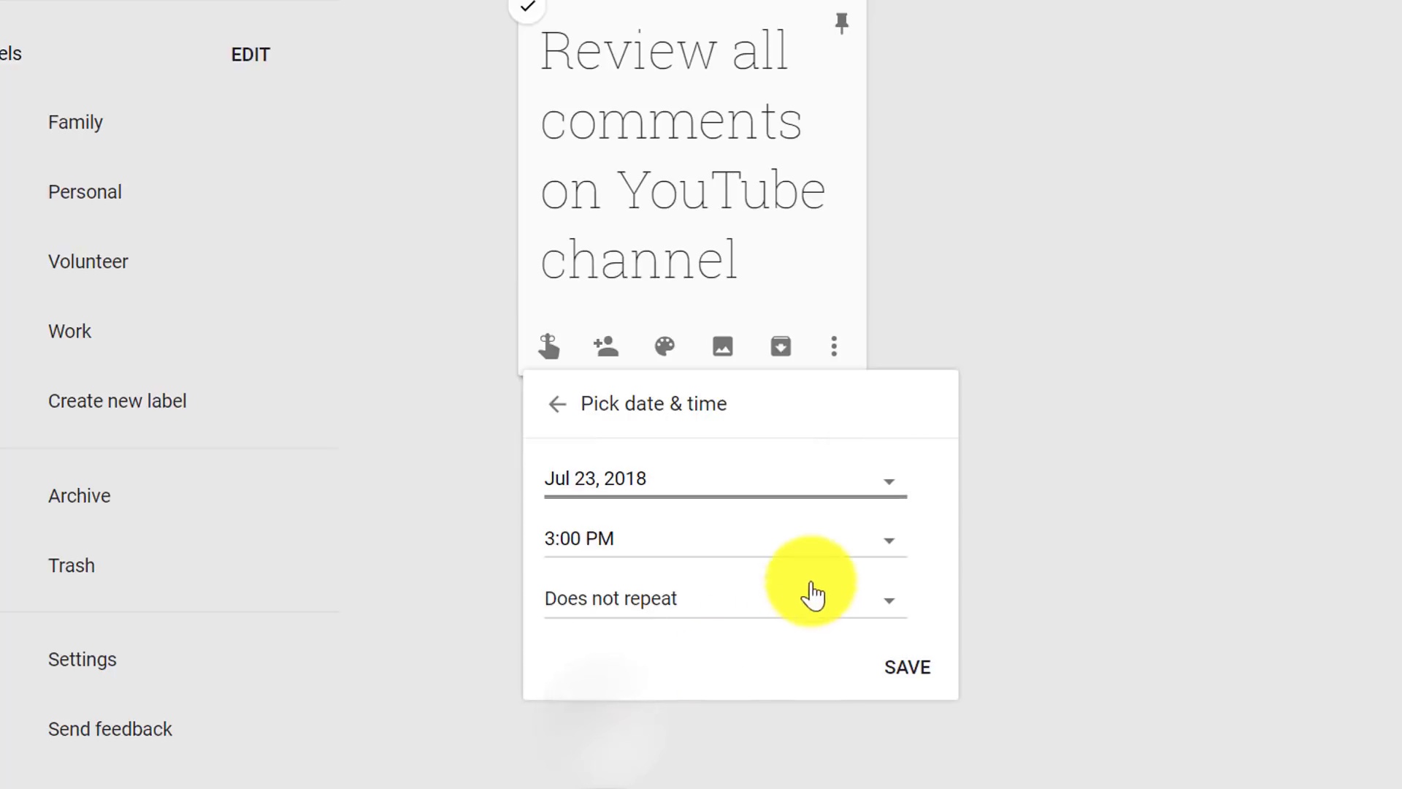
click(811, 547)
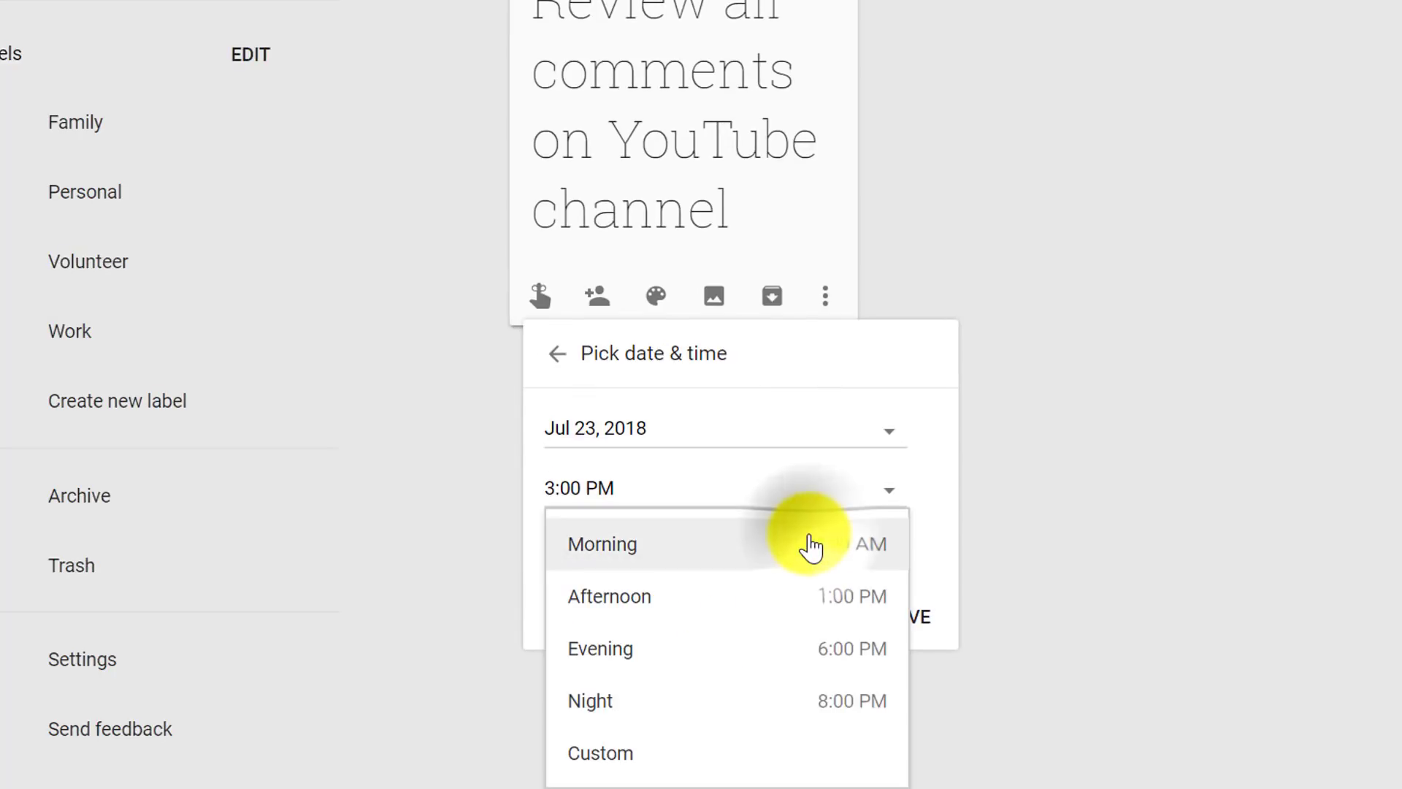
click(625, 558)
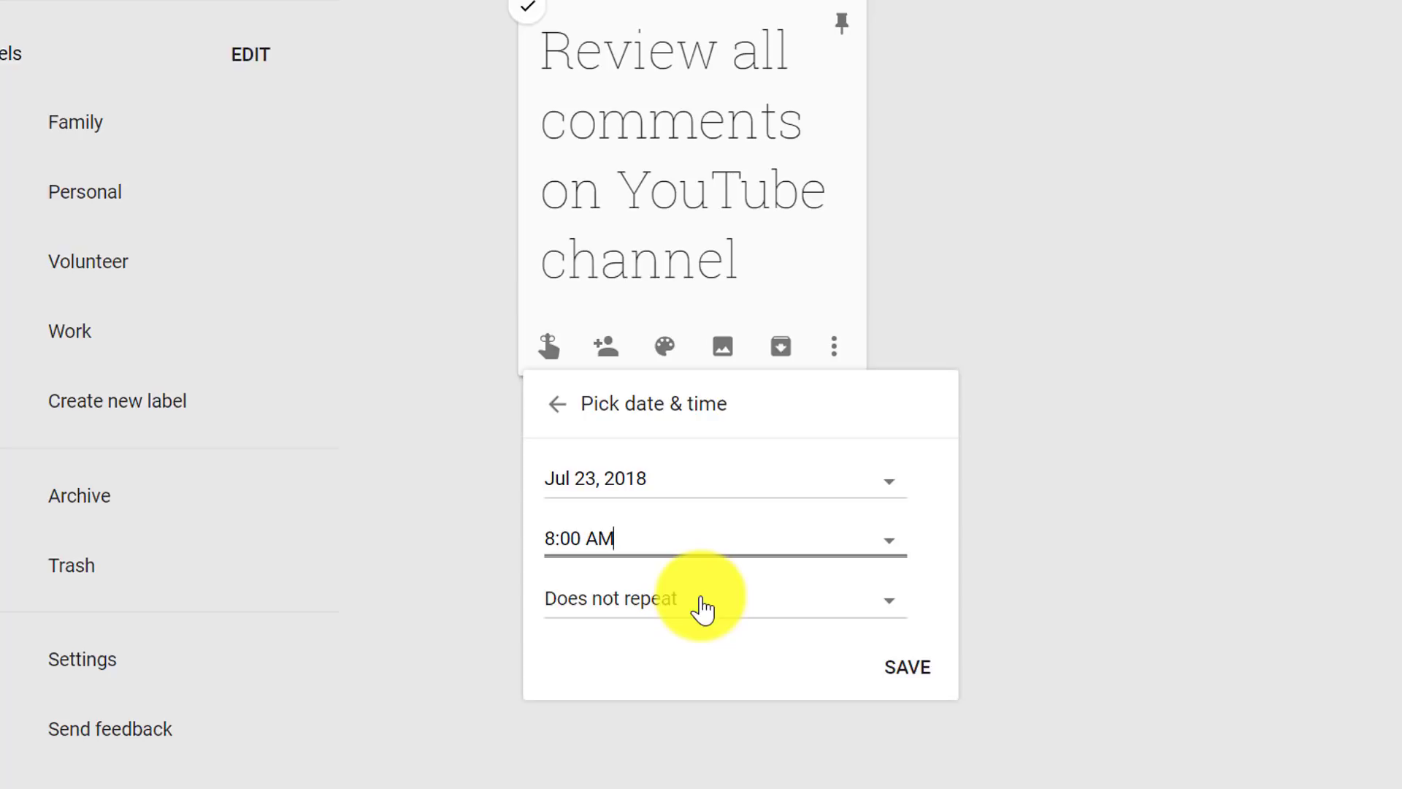
click(702, 608)
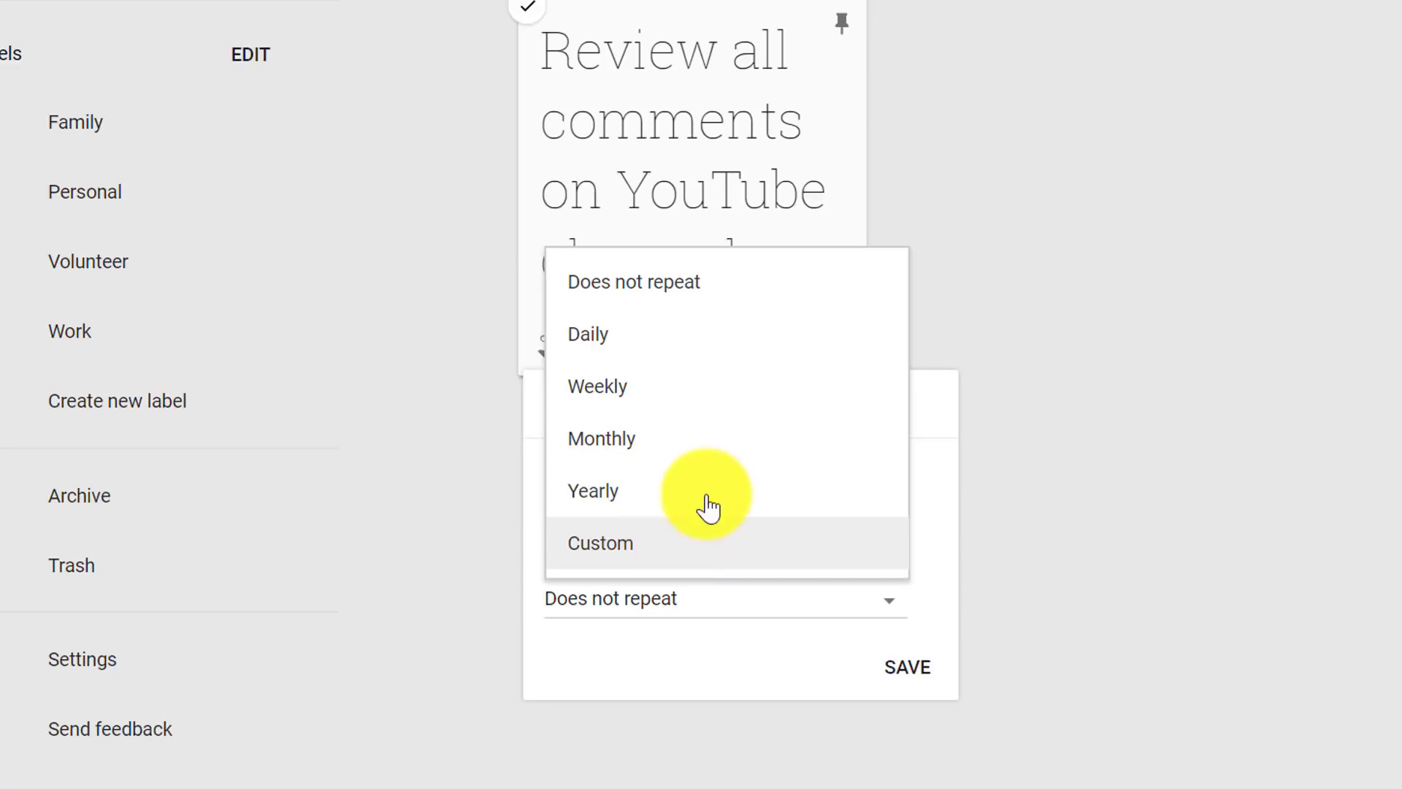
click(659, 398)
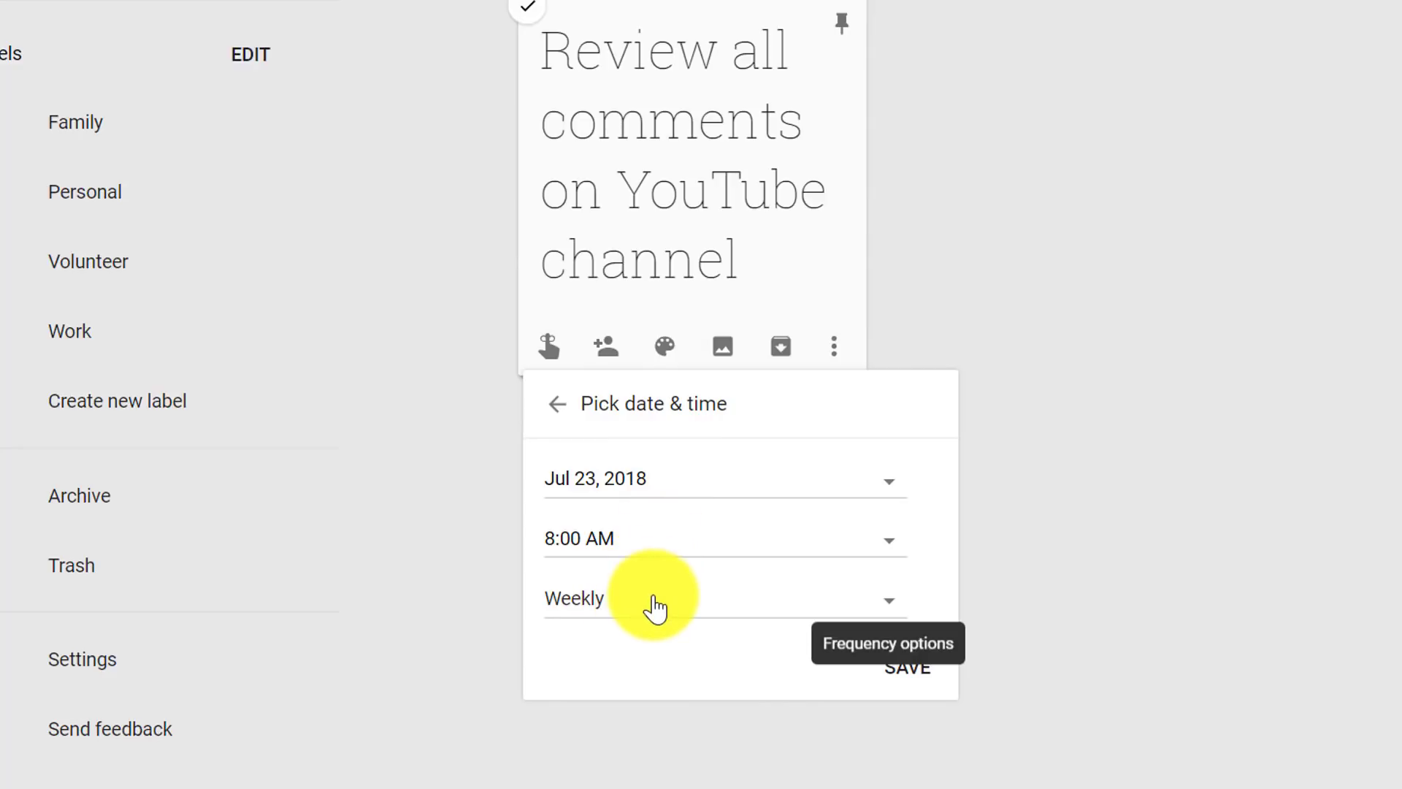
click(916, 678)
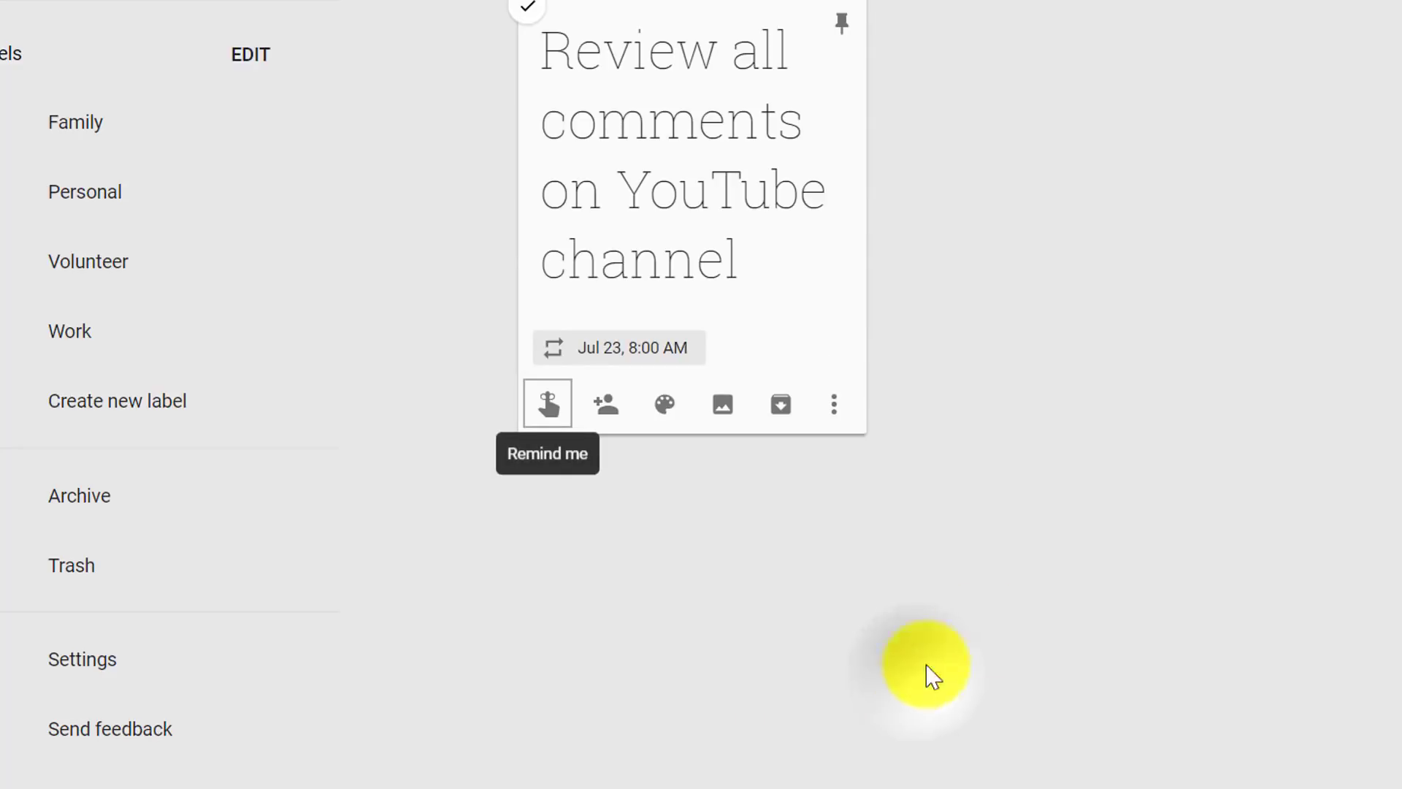
Open Reminders and check the To-Do List's repeating Jul 23, 8:00 AM reminder without changes.
mouse_move(611, 358)
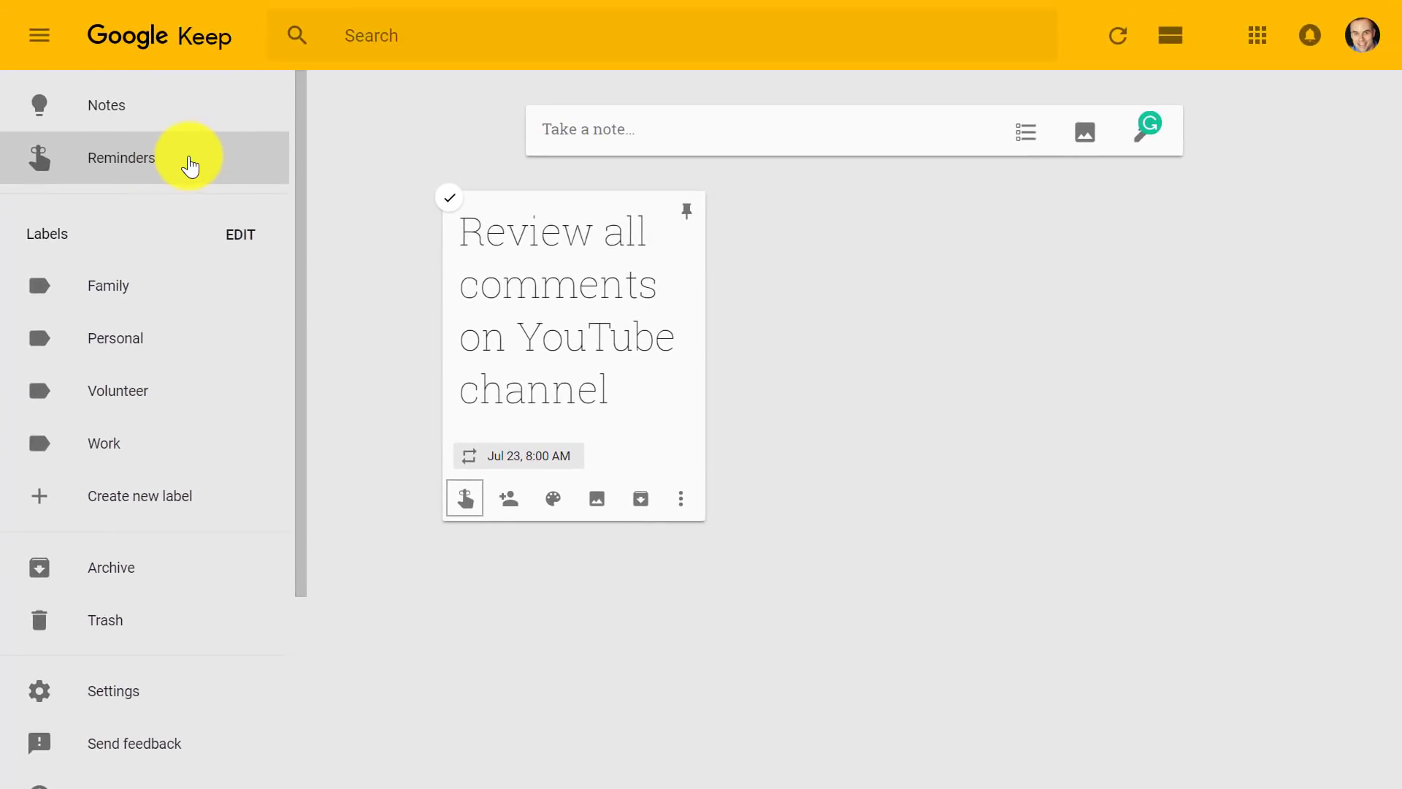
click(191, 161)
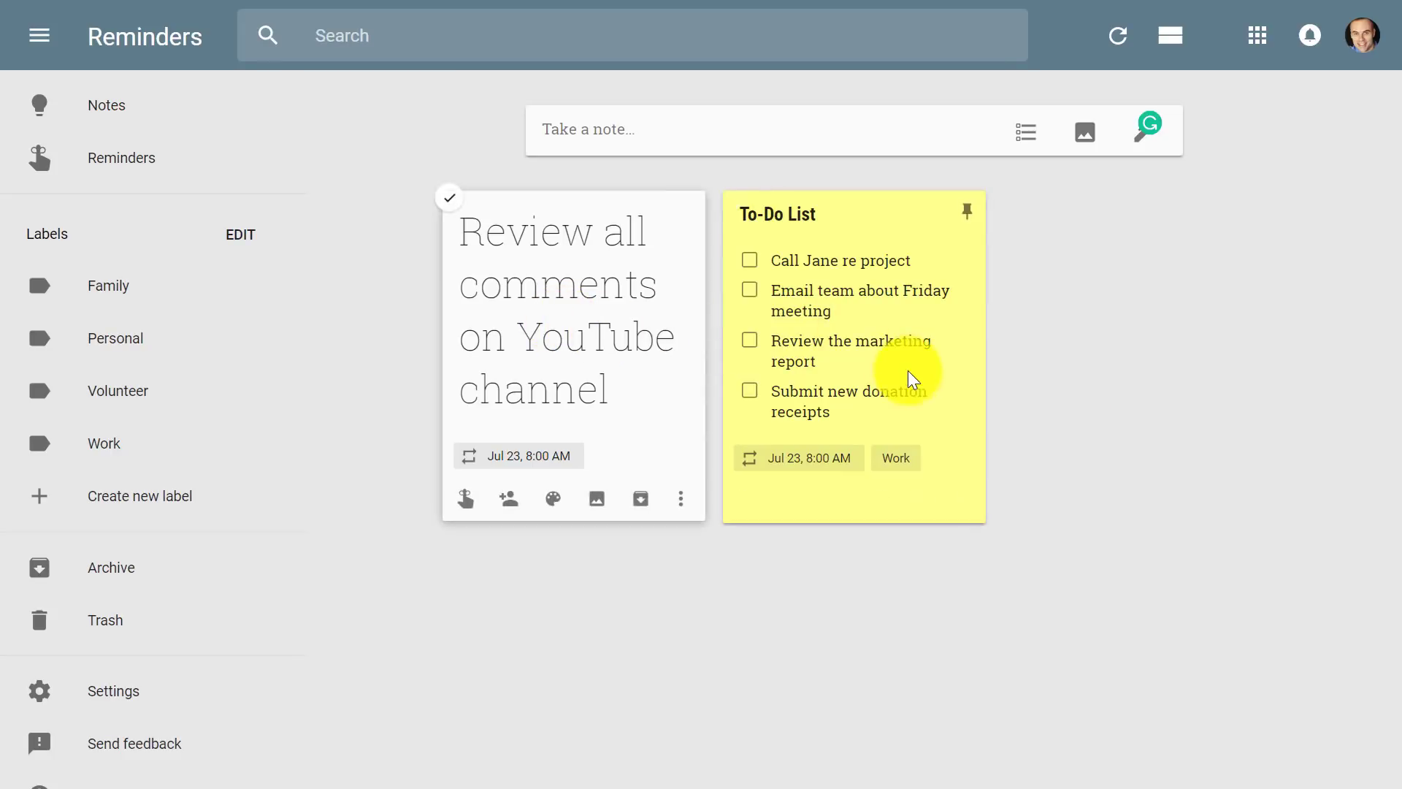
mouse_move(555, 495)
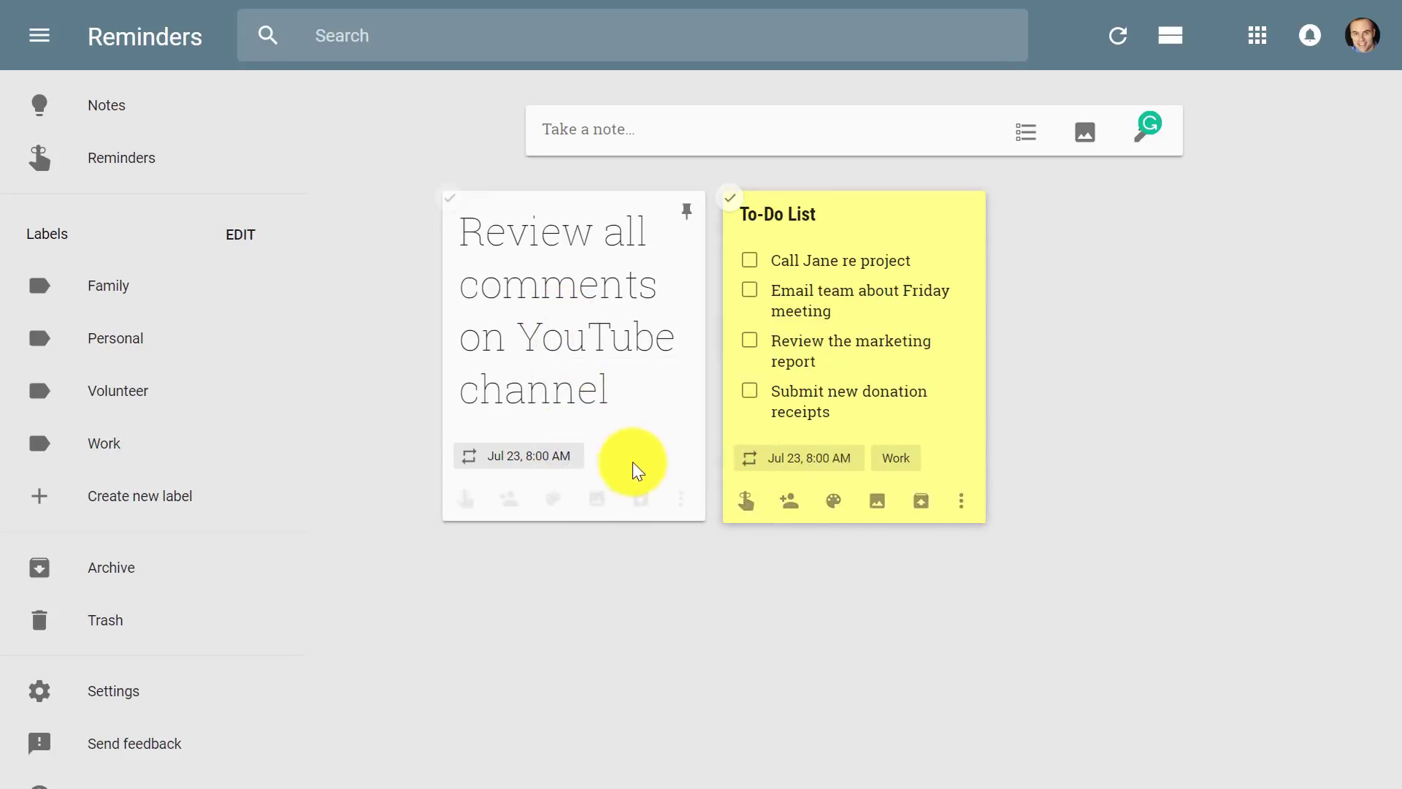
click(824, 469)
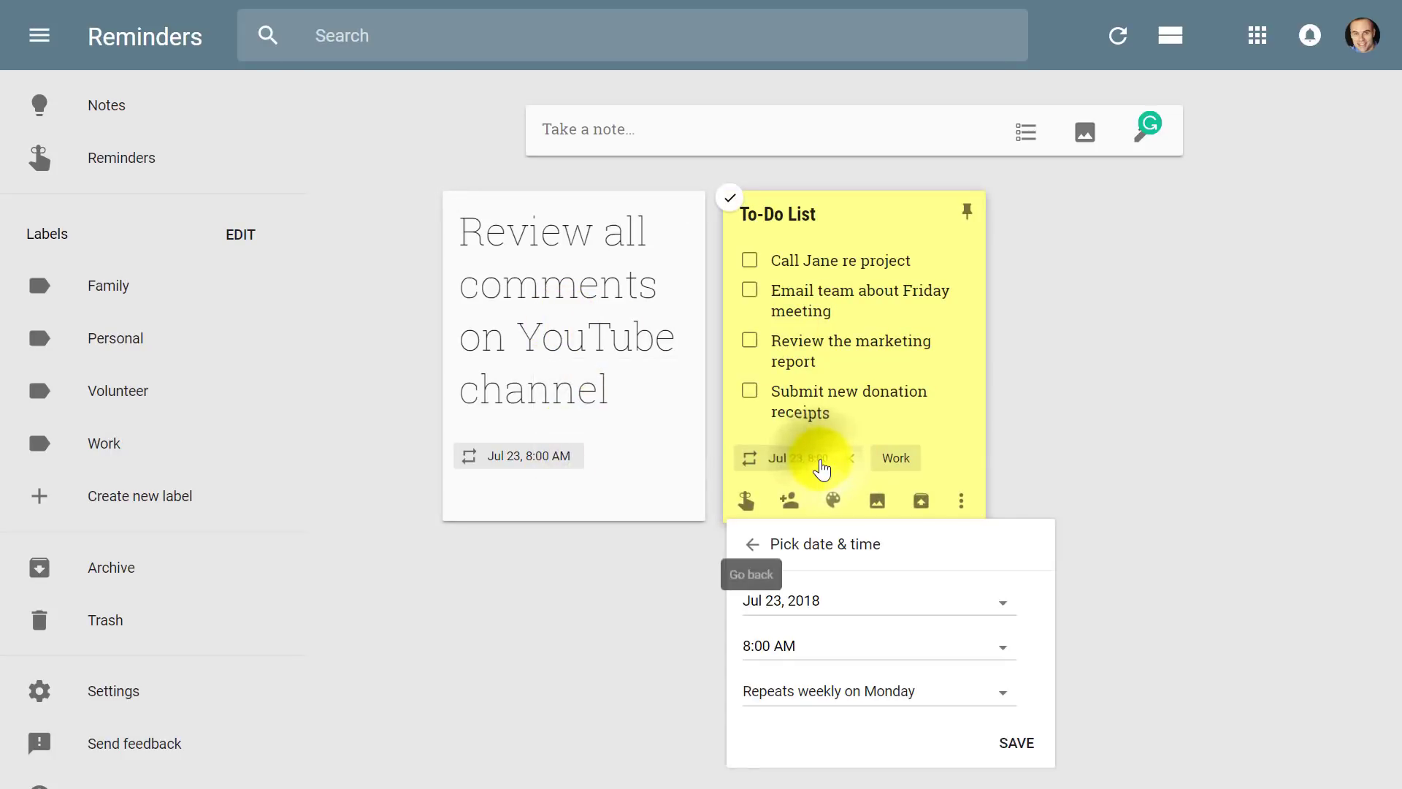
click(1116, 547)
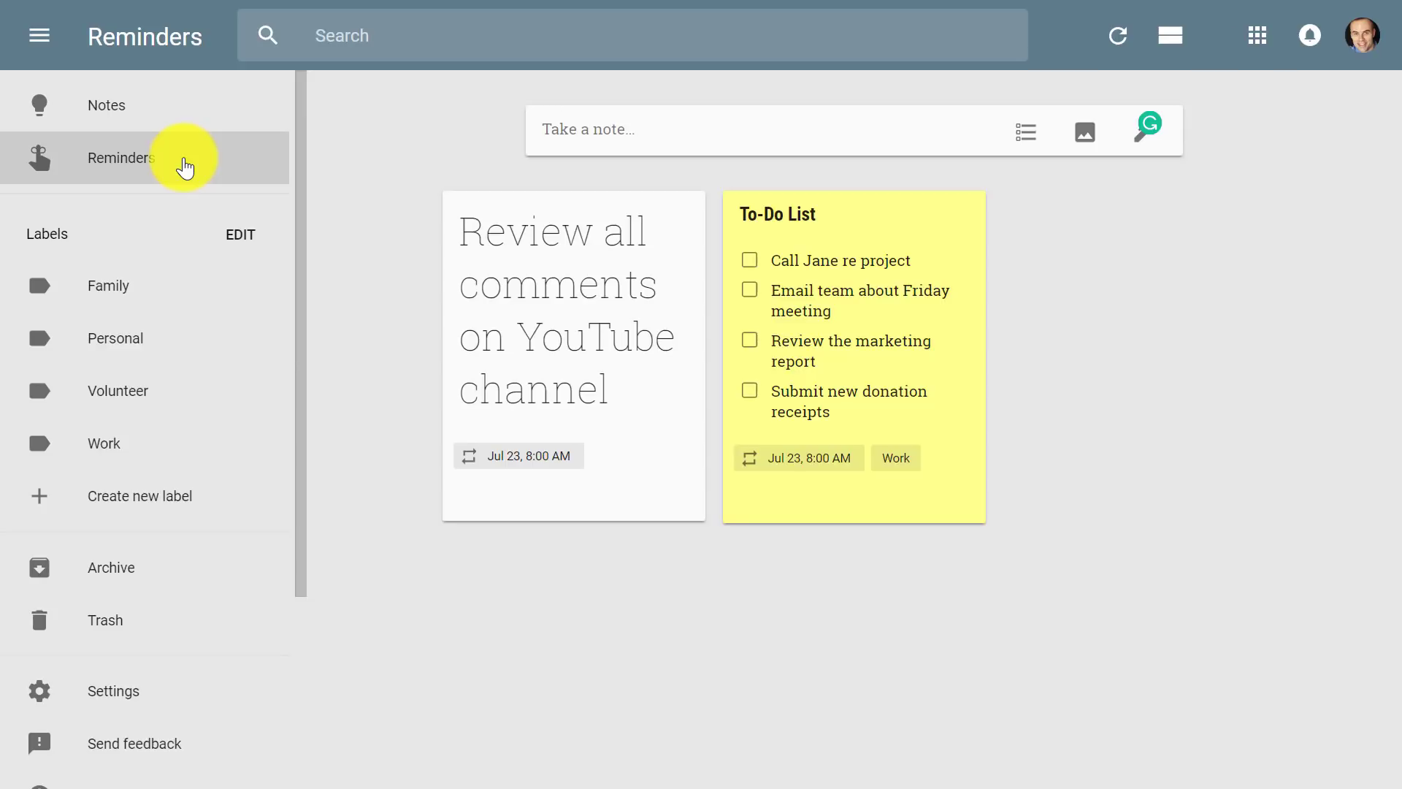
From the main Notes list, add the Work label to the Review all comments on YouTube channel note.
click(134, 111)
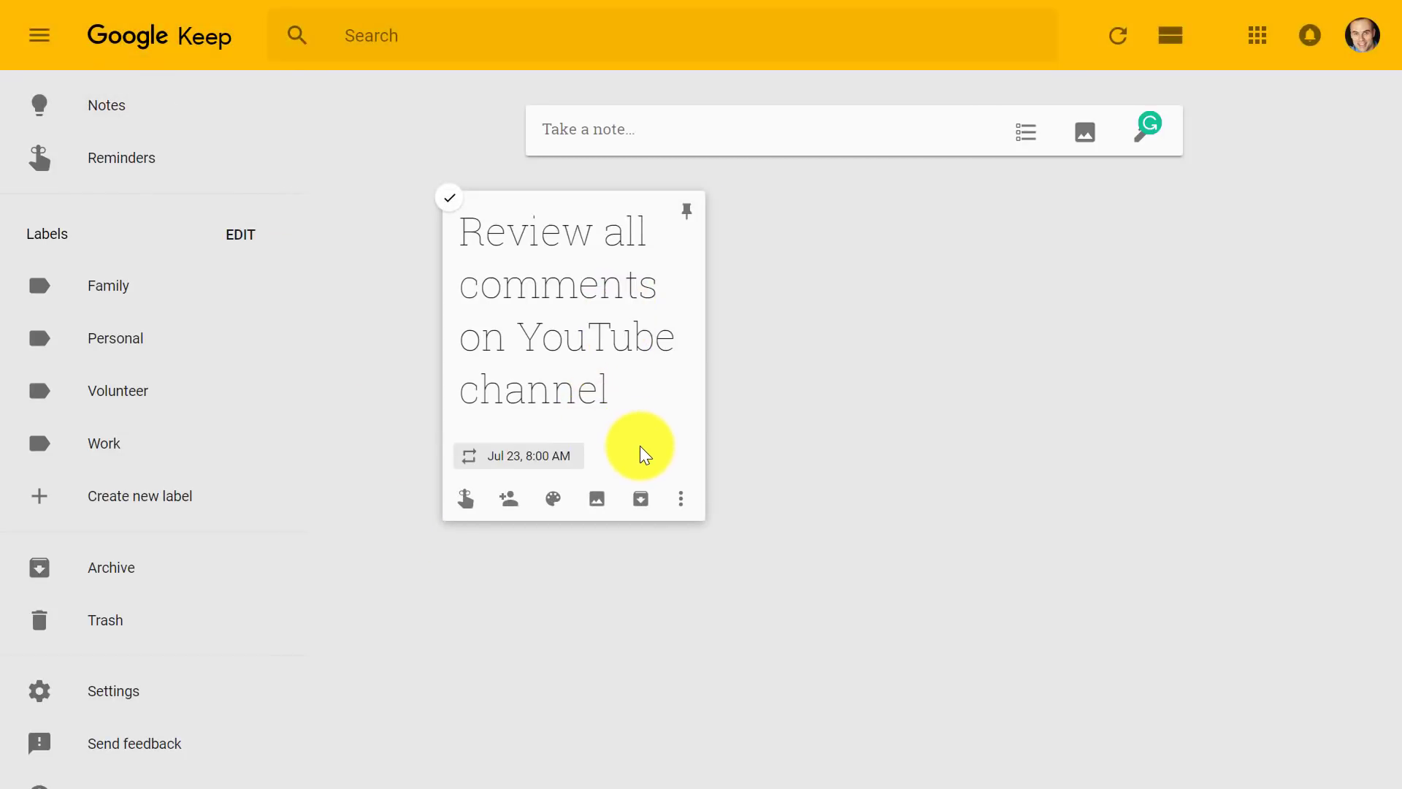
click(680, 498)
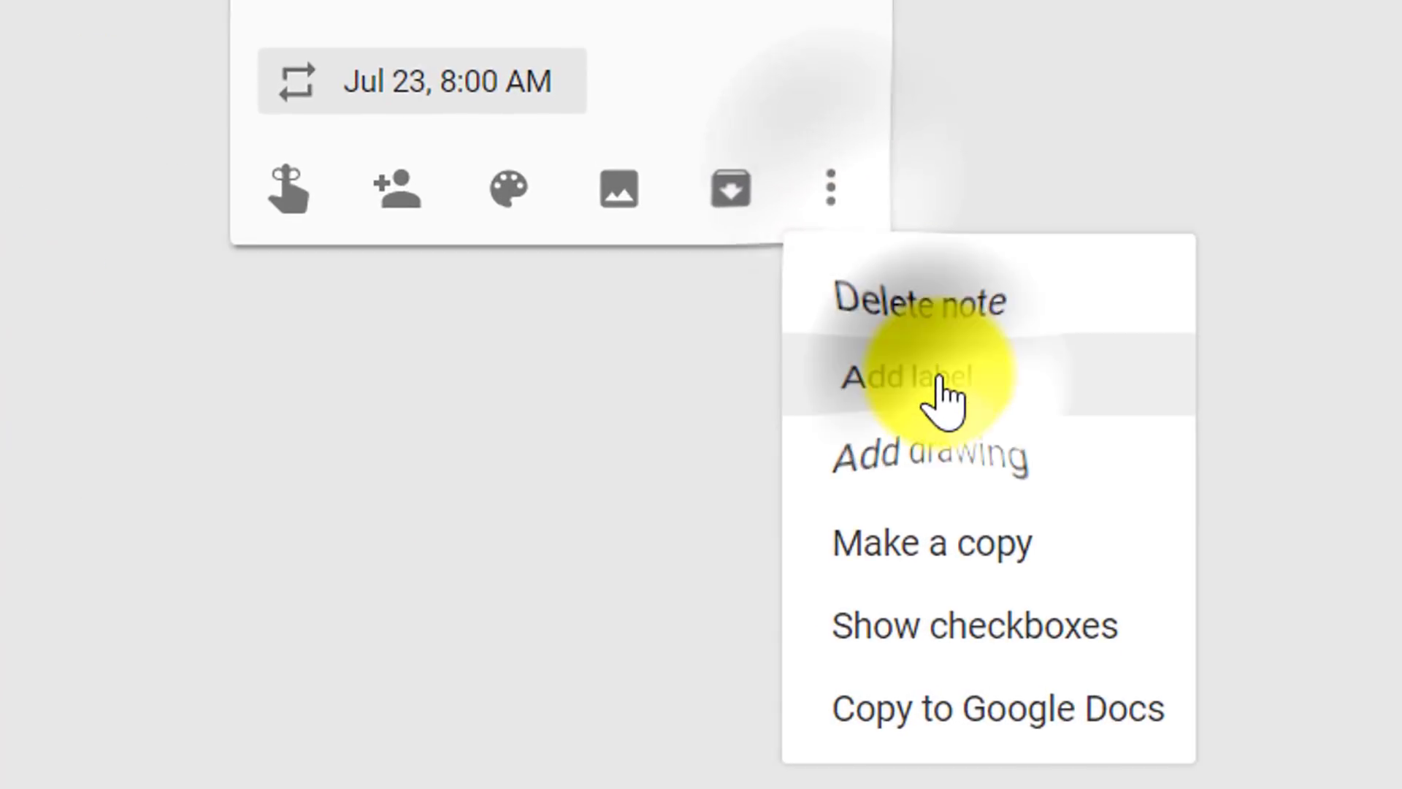
click(941, 387)
click(849, 737)
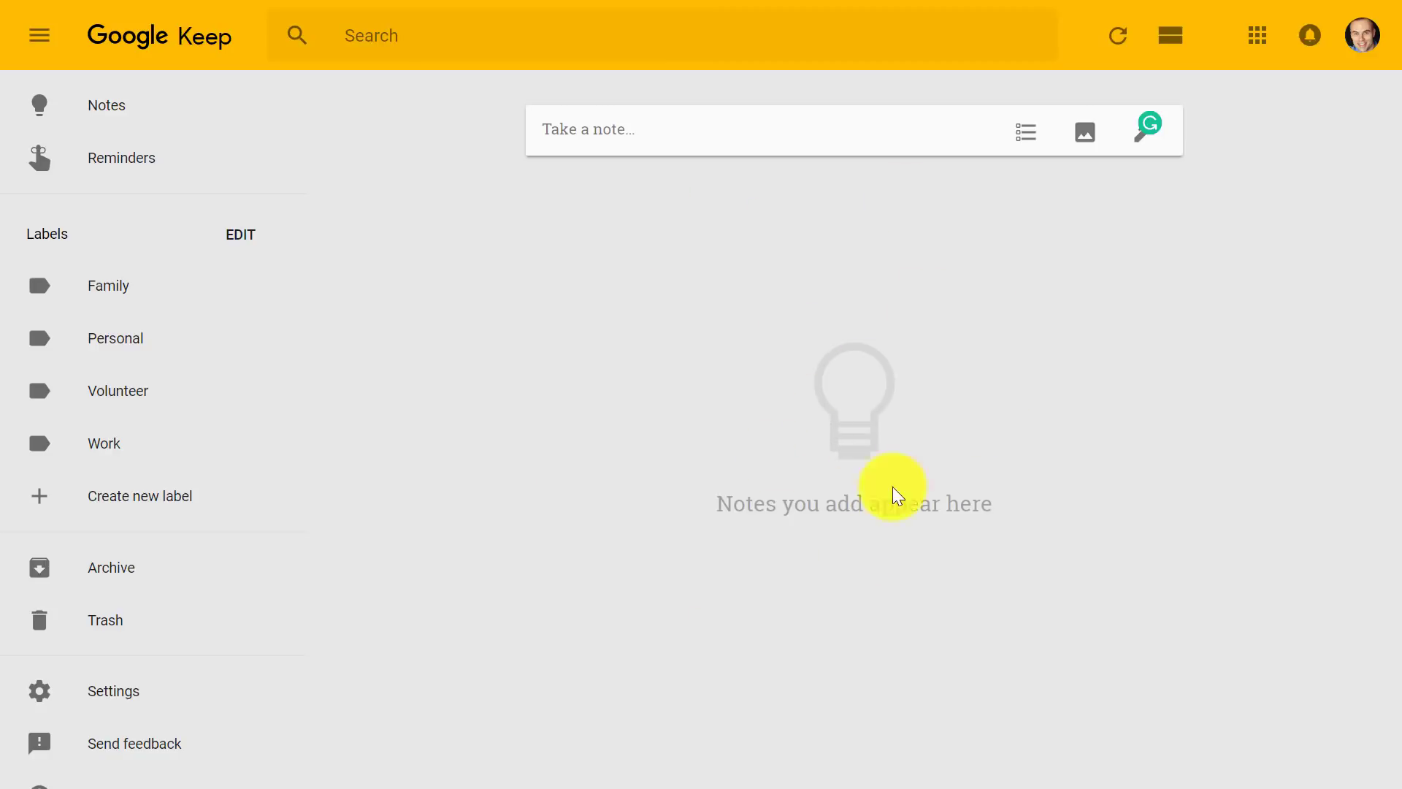
Switch from the Work label to Reminders and back to Work.
click(86, 447)
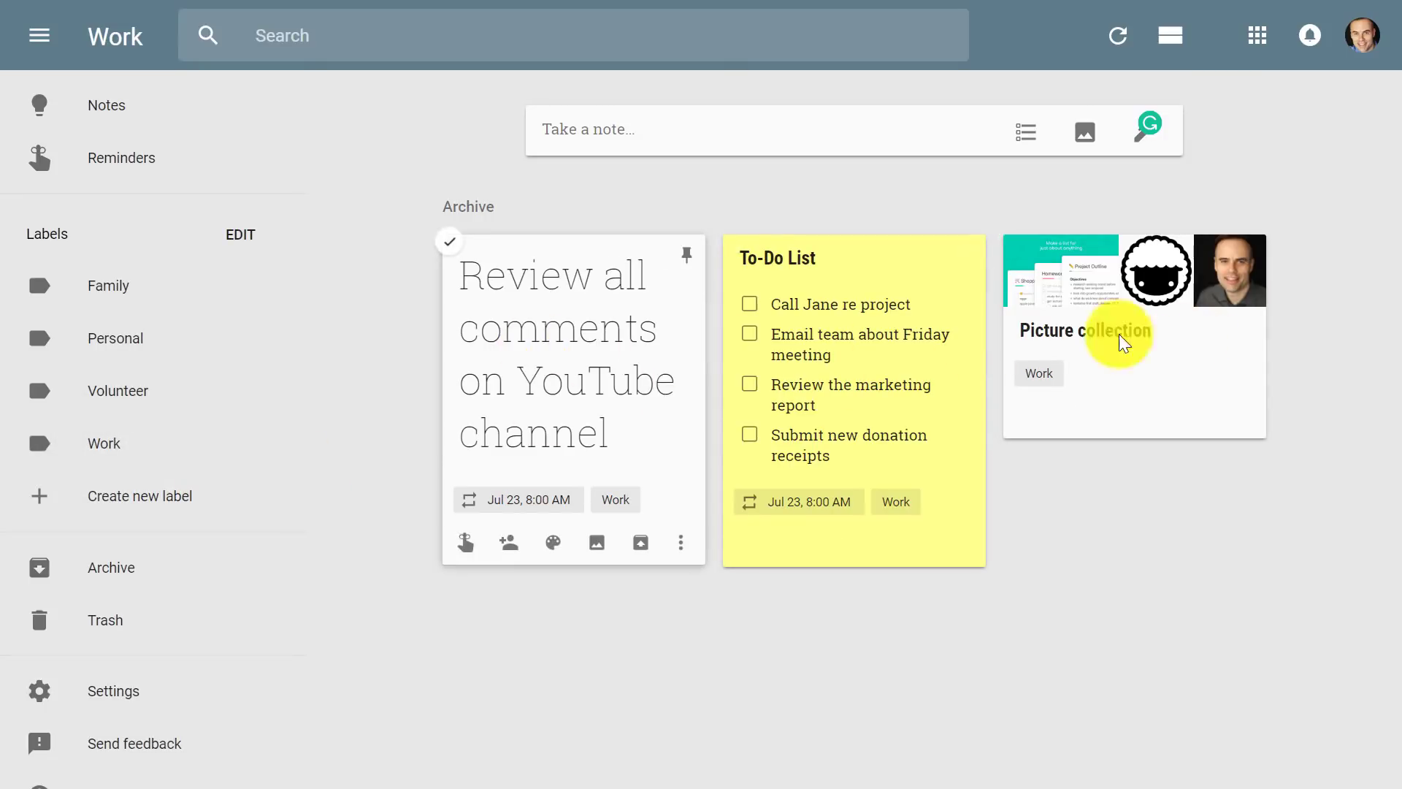
mouse_move(1053, 334)
click(119, 158)
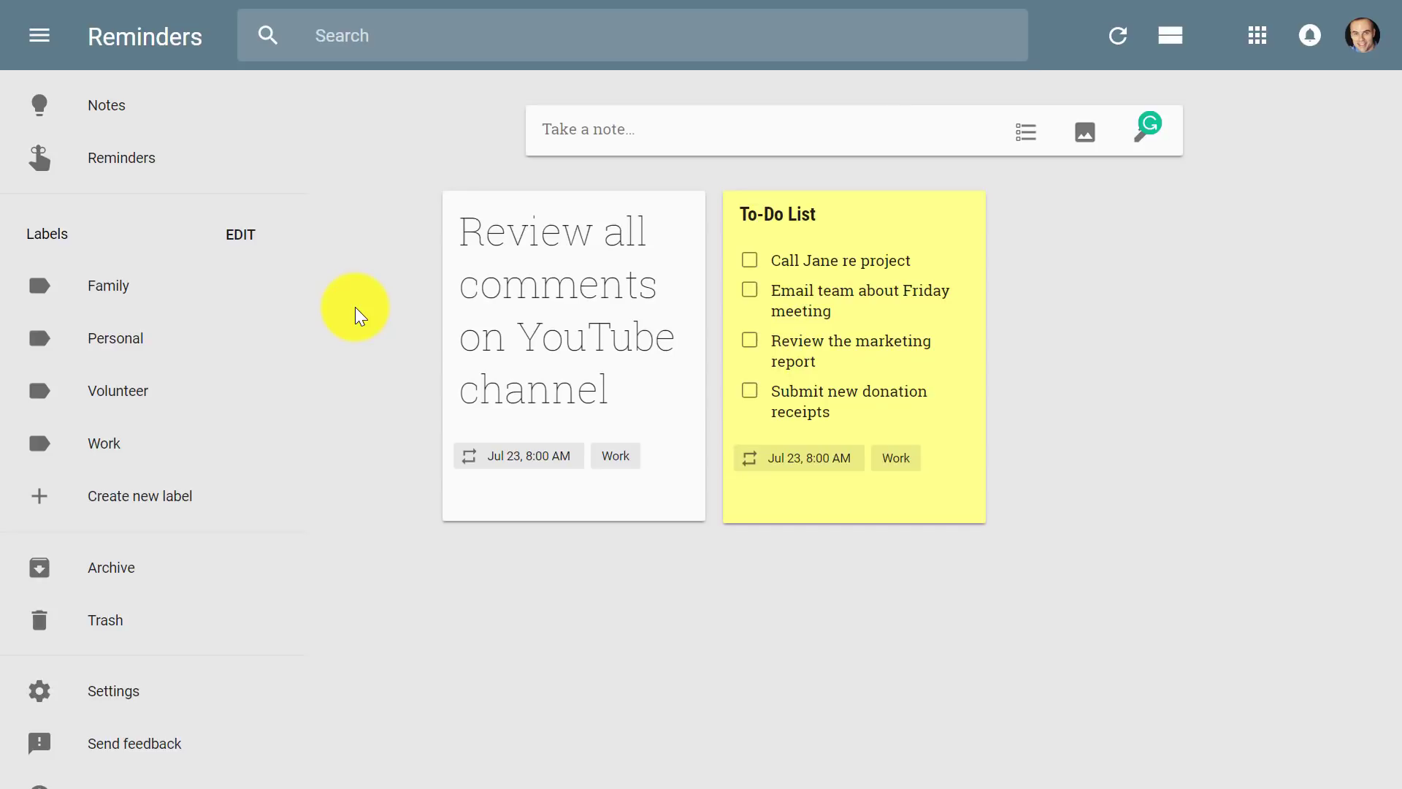
click(125, 442)
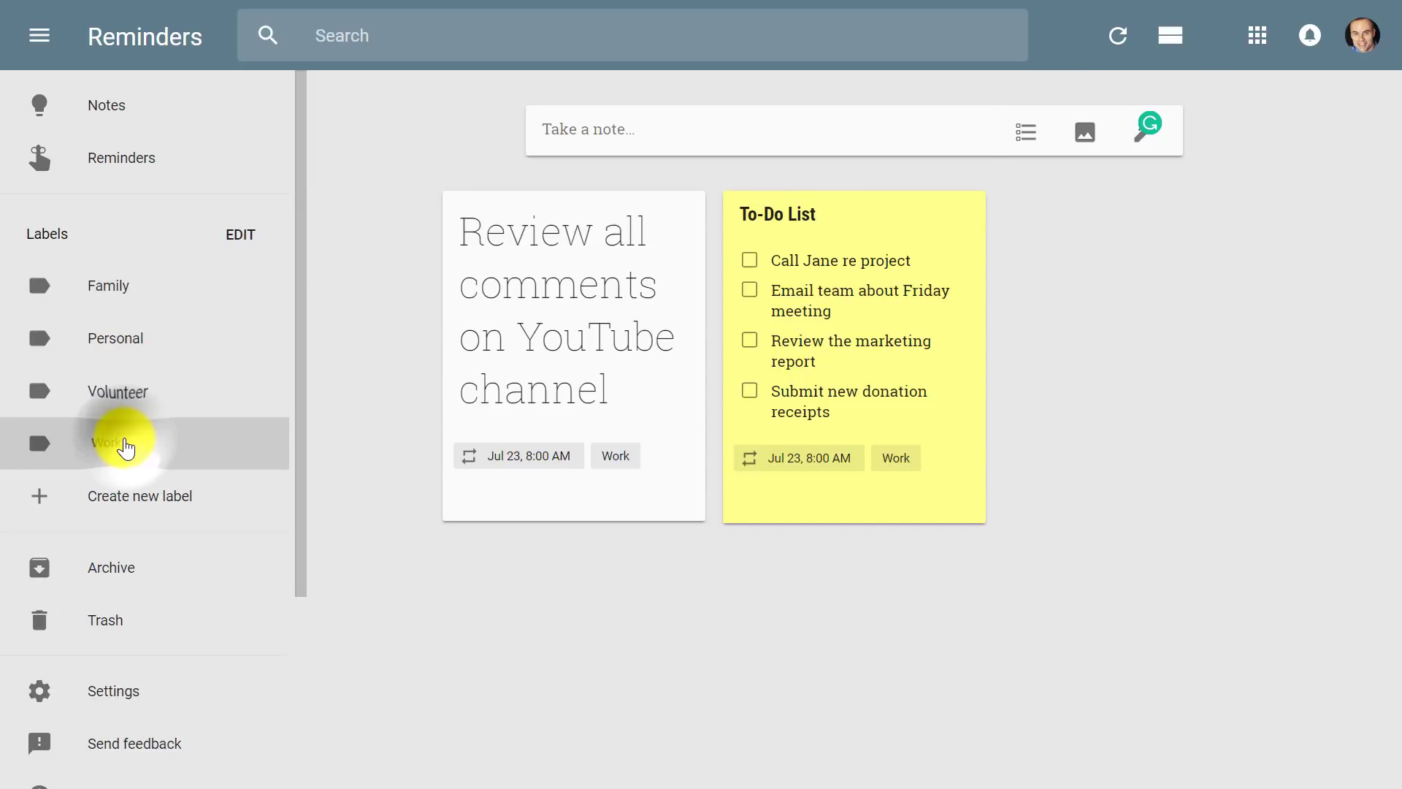